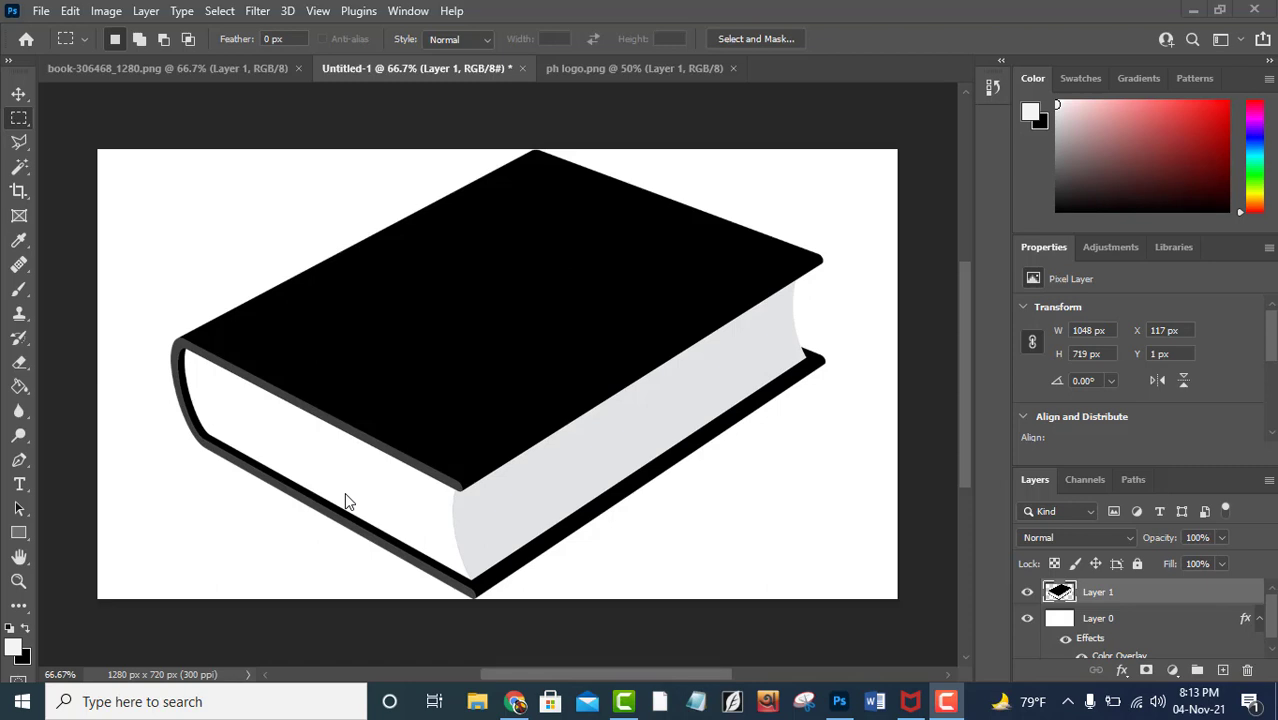
Step: Type the heading 'How to place a text on object' on the cover, fix the typo, and commit it
{"action": "left_click", "coordinate": [21, 485]}
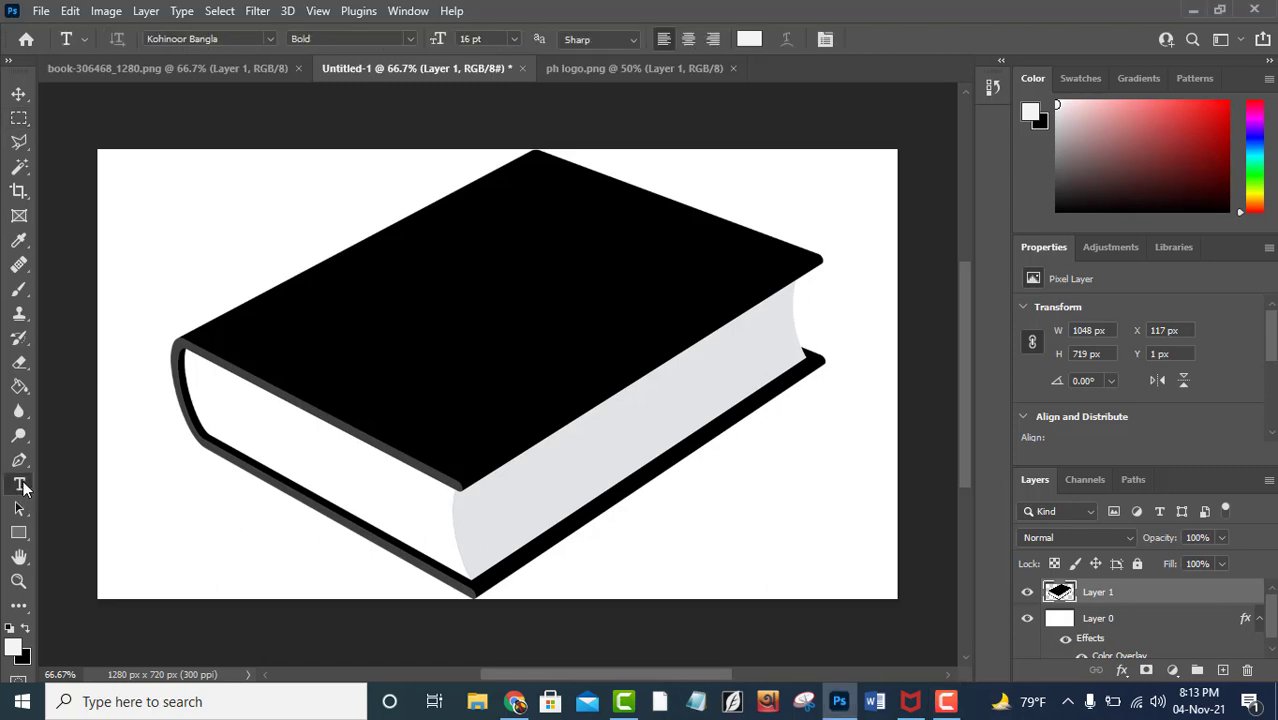
{"action": "left_click", "coordinate": [390, 347]}
{"action": "type", "text": "H"}
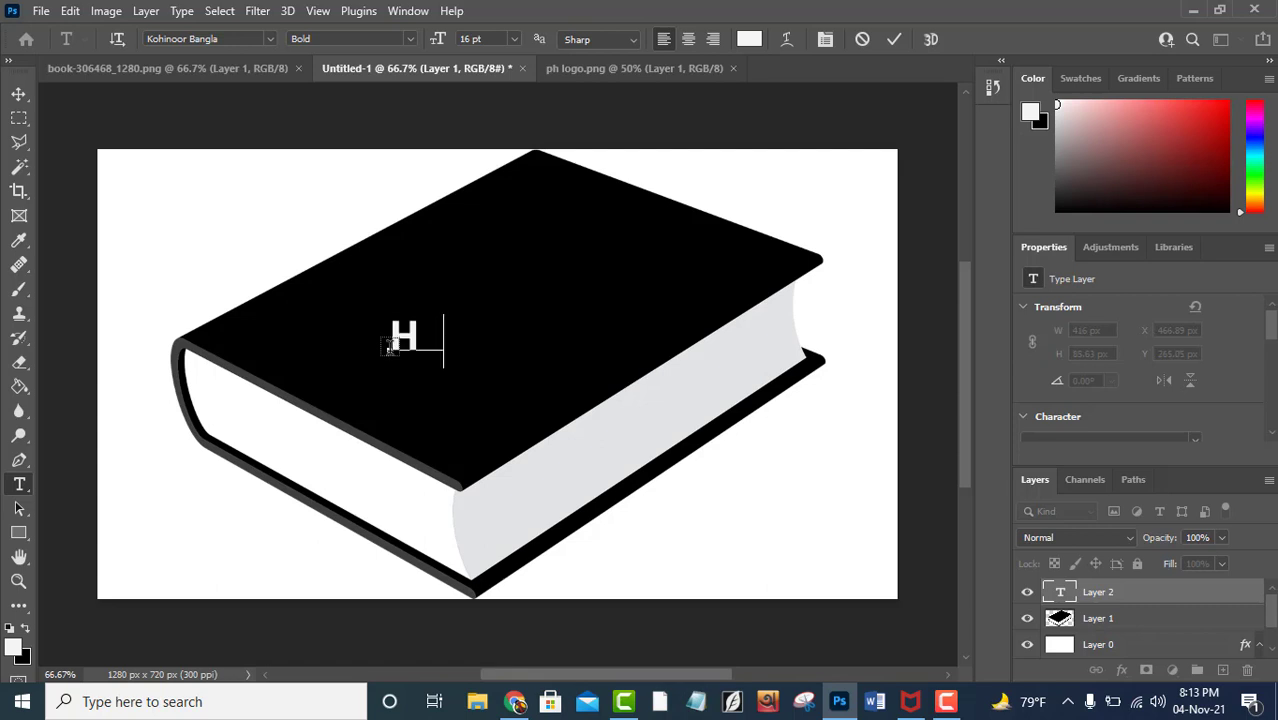
{"action": "type", "text": "ow to p "}
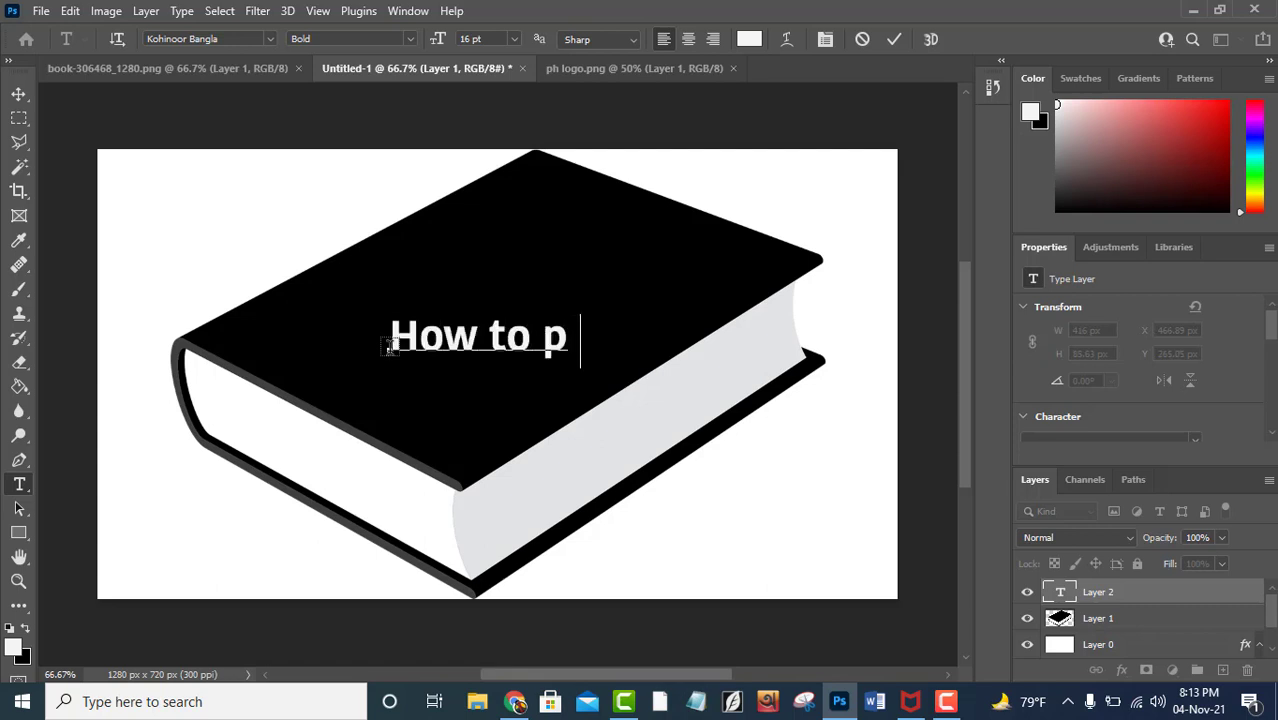
{"action": "type", "text": "lace a te"}
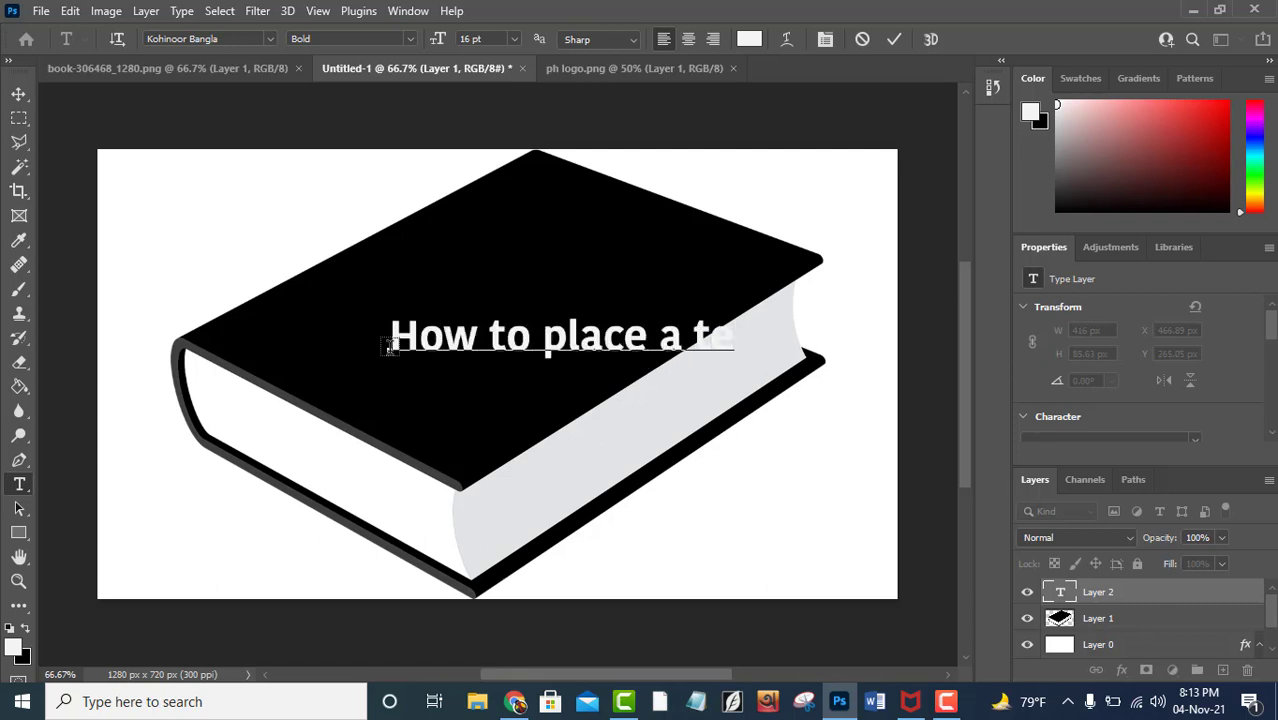
{"action": "type", "text": "xt o"}
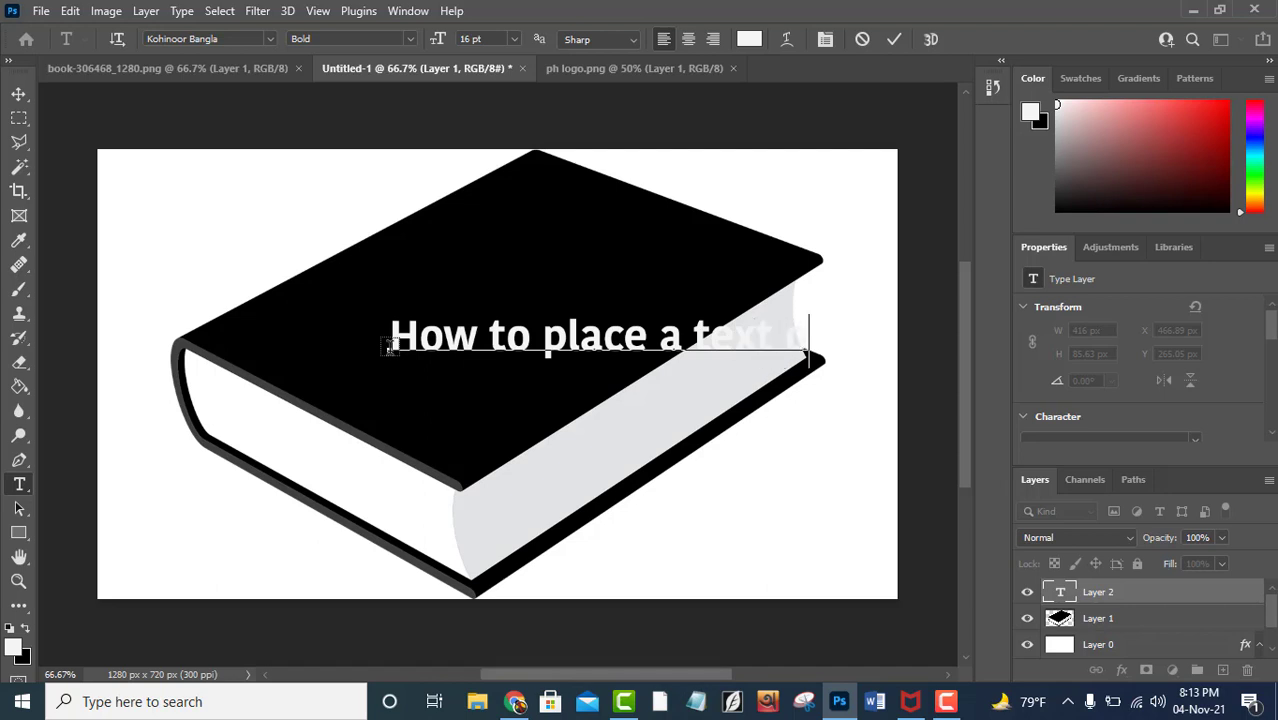
{"action": "type", "text": "n b"}
{"action": "key", "text": "BackSpace"}
{"action": "type", "text": "ob"}
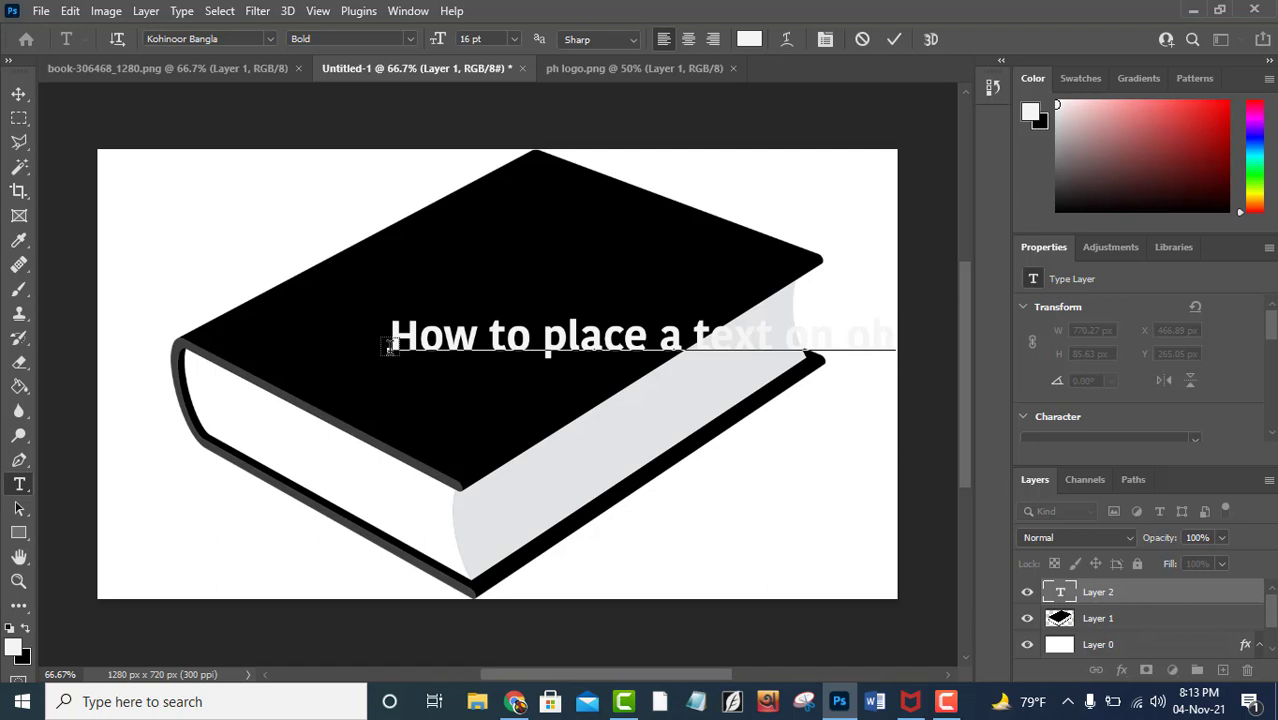
{"action": "left_click", "coordinate": [19, 95]}
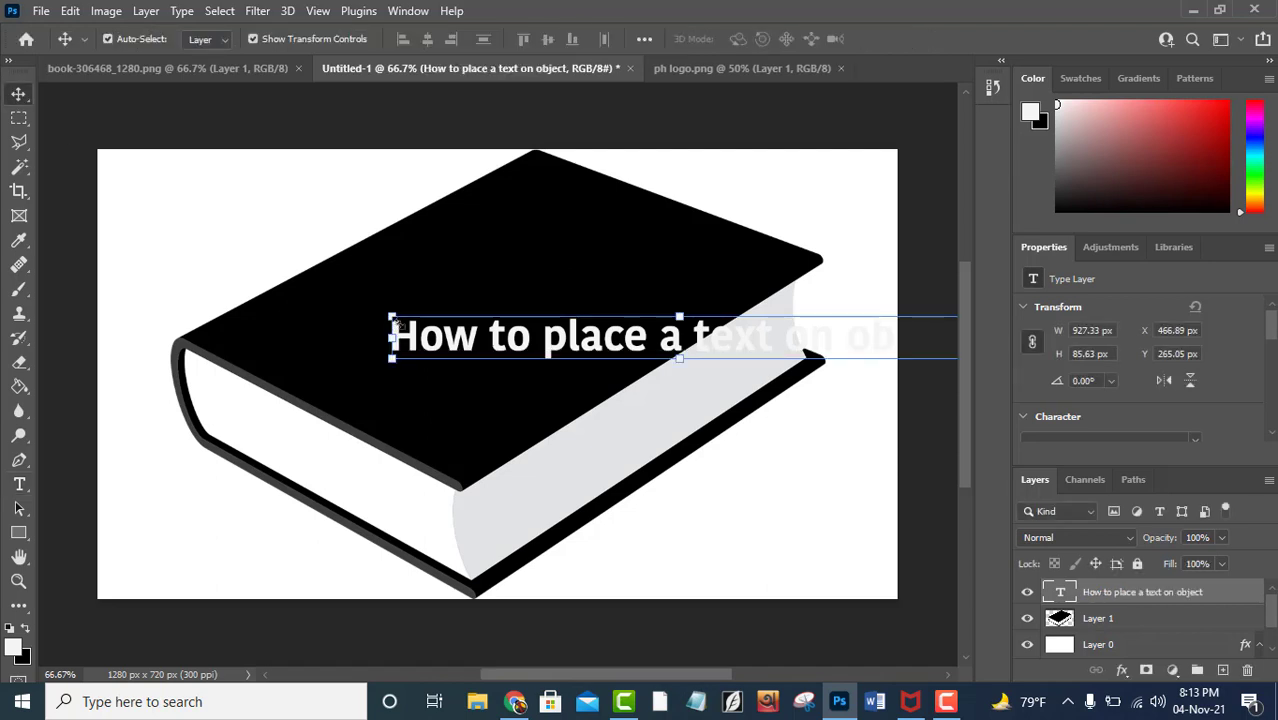
Step: Shrink the heading to about 43%, move it up, and break it after 'a' into two lines
{"action": "left_click_drag", "start_coordinate": [392, 322], "coordinate": [721, 347]}
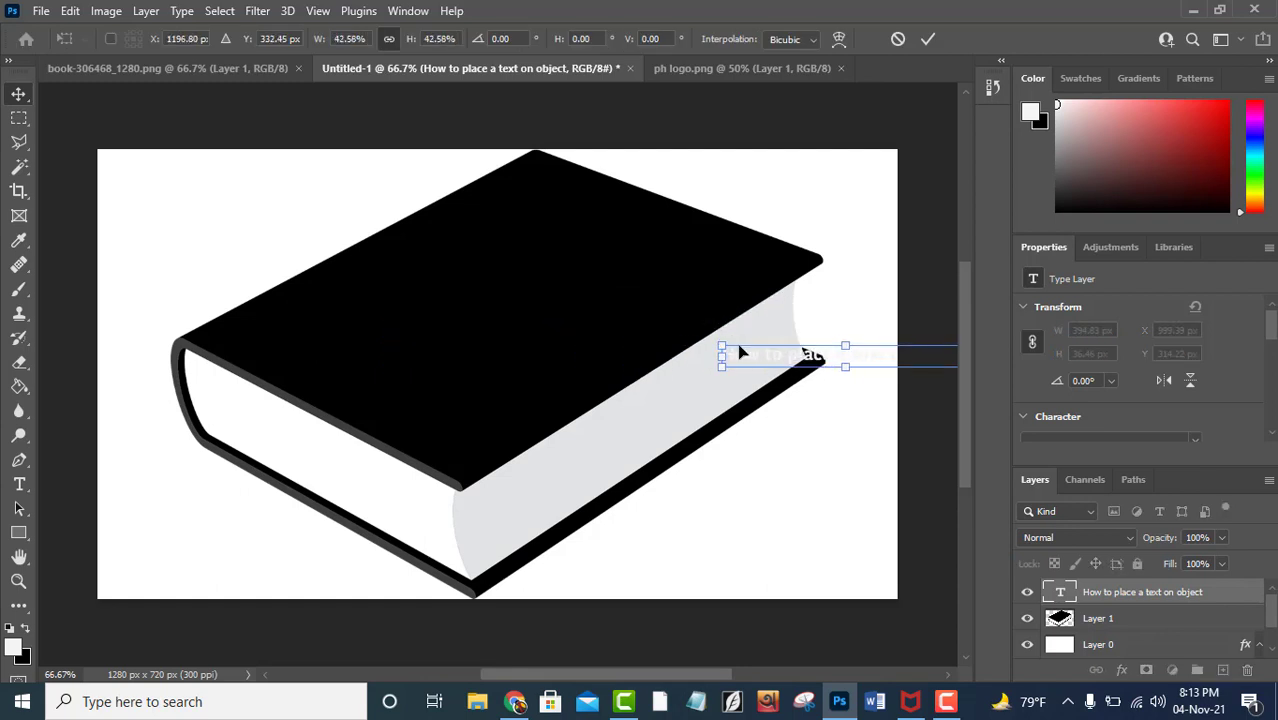
{"action": "left_click_drag", "start_coordinate": [752, 366], "coordinate": [486, 299]}
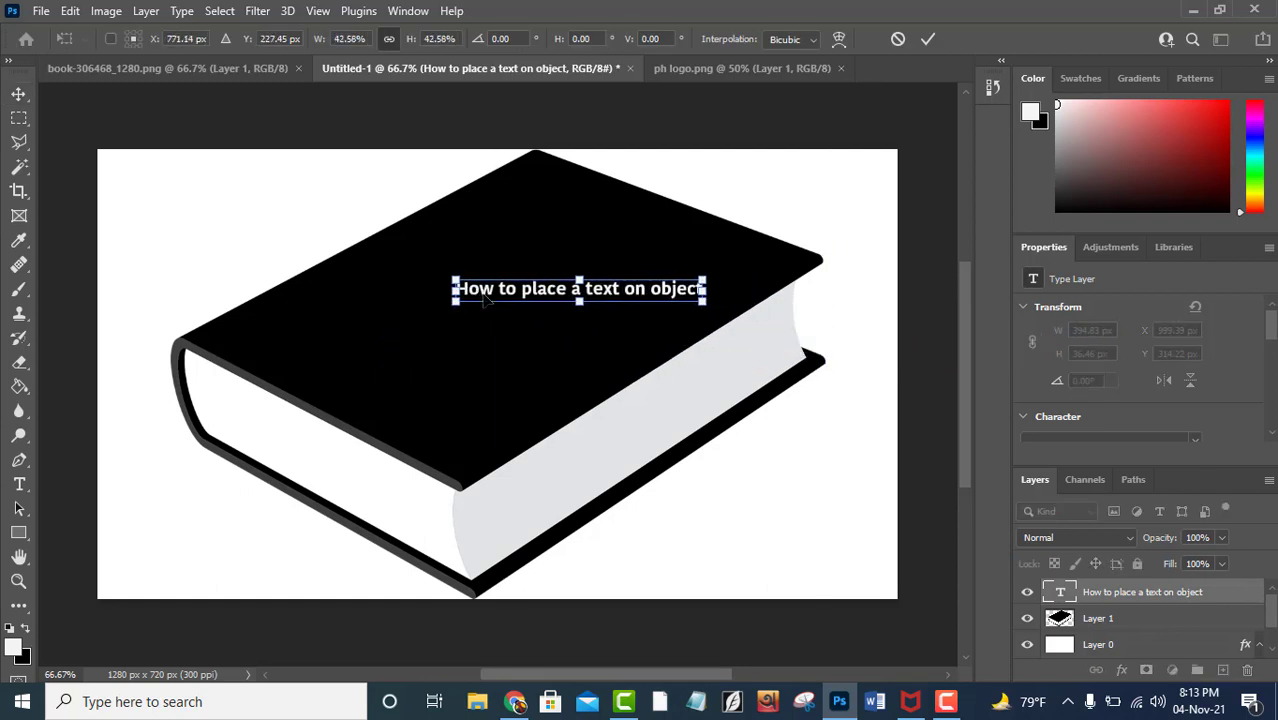
{"action": "left_click", "coordinate": [19, 484]}
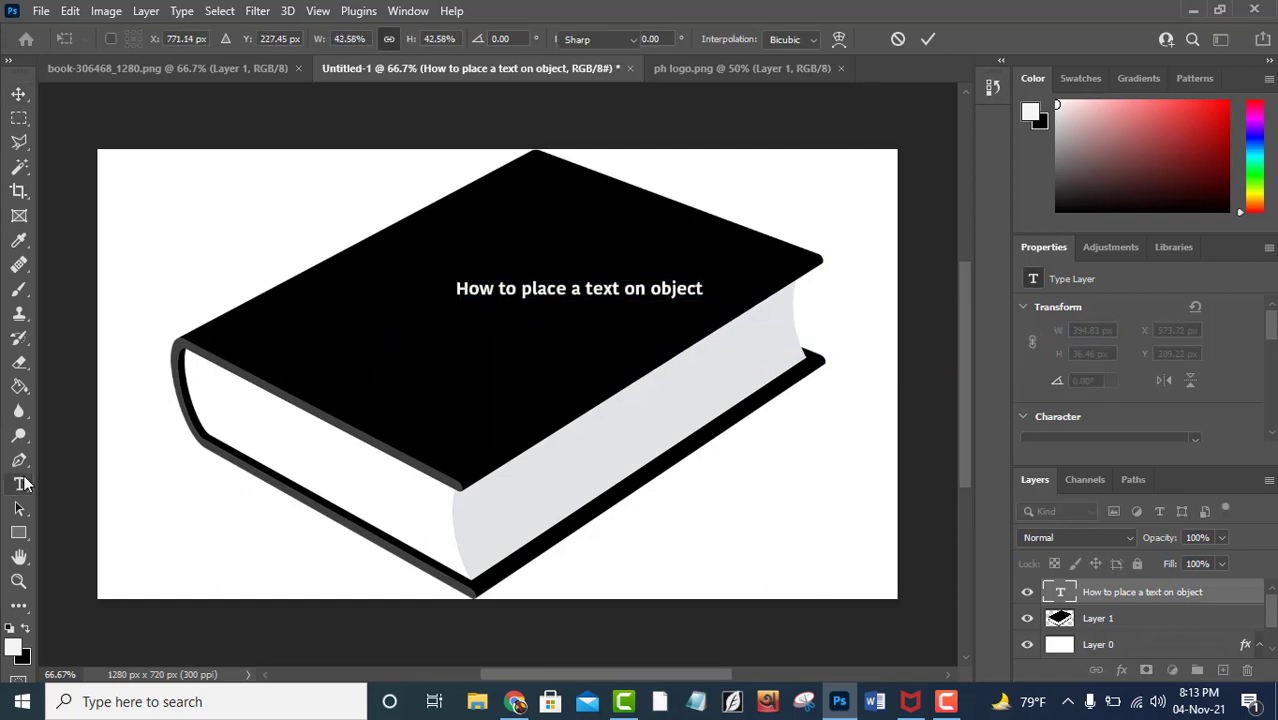
{"action": "left_click", "coordinate": [583, 288]}
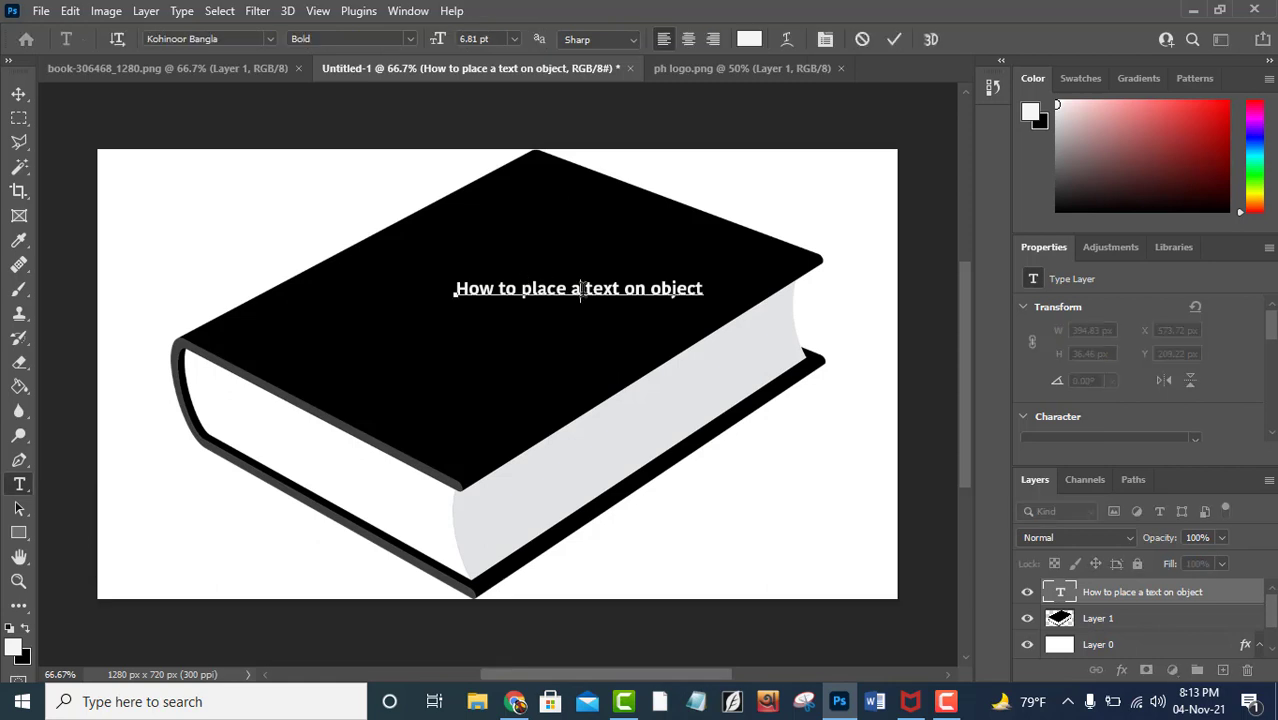
{"action": "key", "text": "Return"}
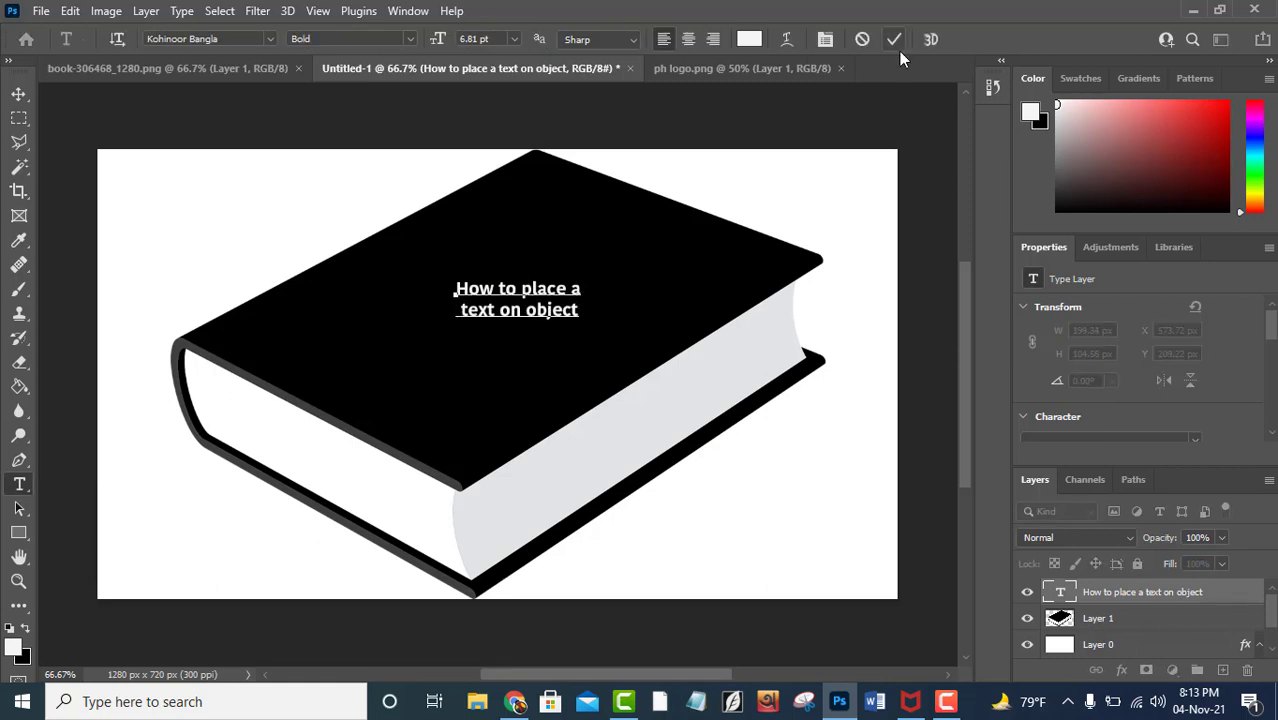
{"action": "left_click", "coordinate": [899, 51]}
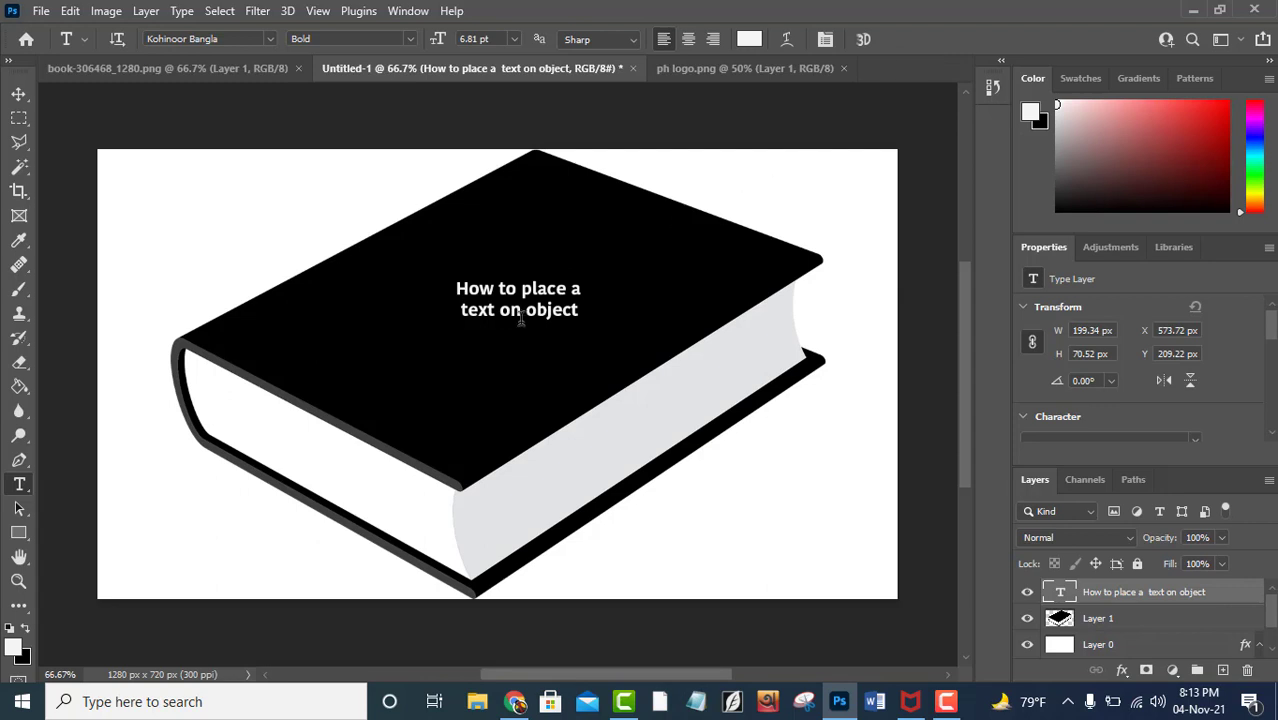
Step: Enlarge the two-line heading to about 207%, roughly 412 × 146 px, on the cover
{"action": "left_click", "coordinate": [21, 97]}
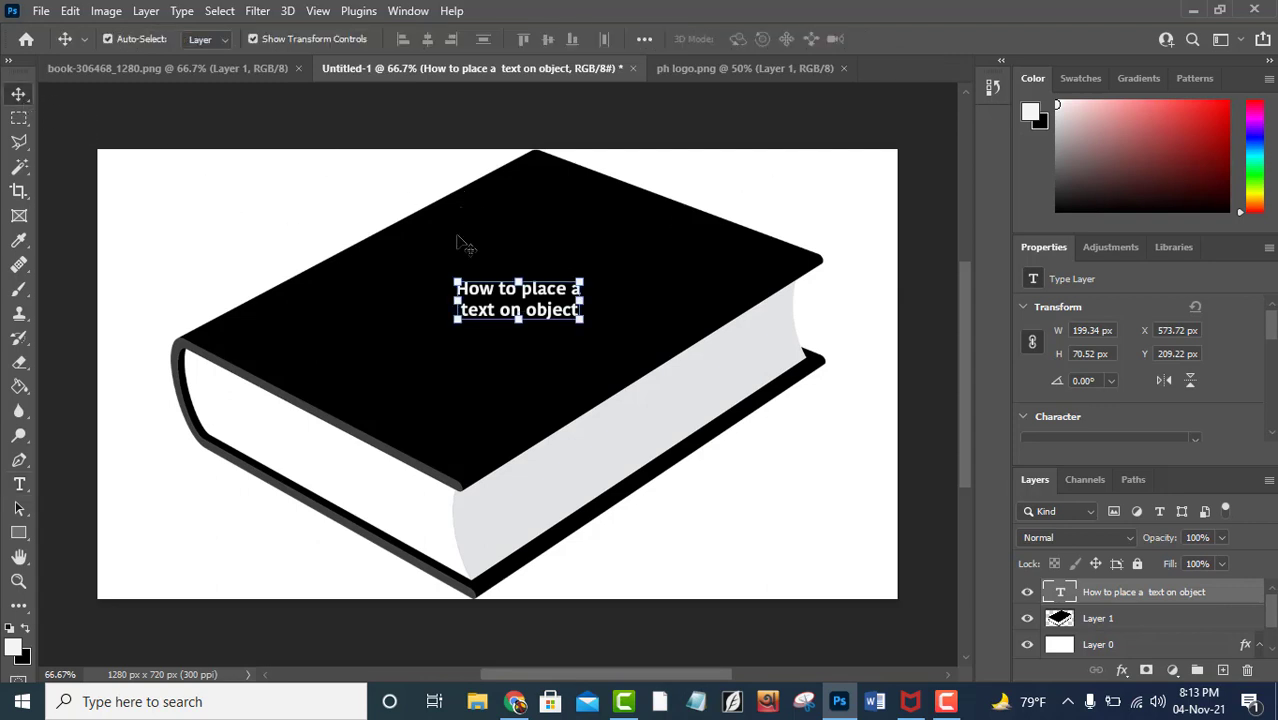
{"action": "left_click_drag", "start_coordinate": [452, 281], "coordinate": [369, 224]}
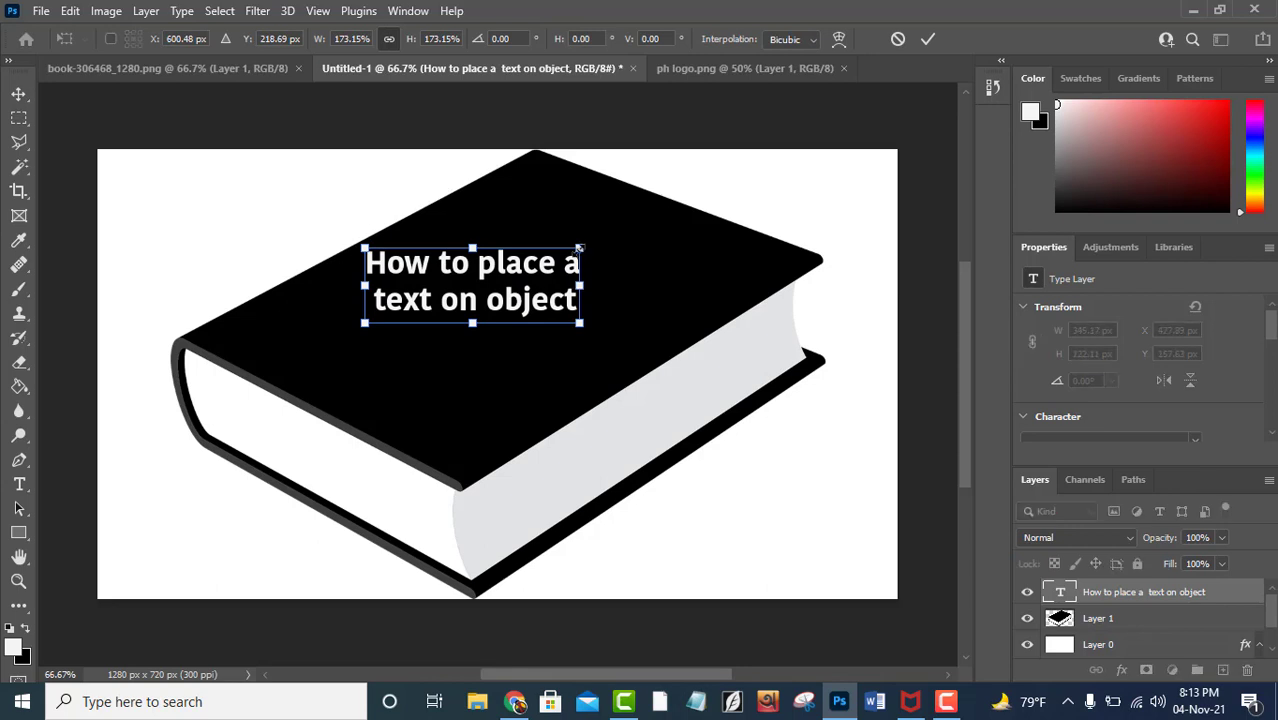
{"action": "left_click_drag", "start_coordinate": [579, 248], "coordinate": [631, 263]}
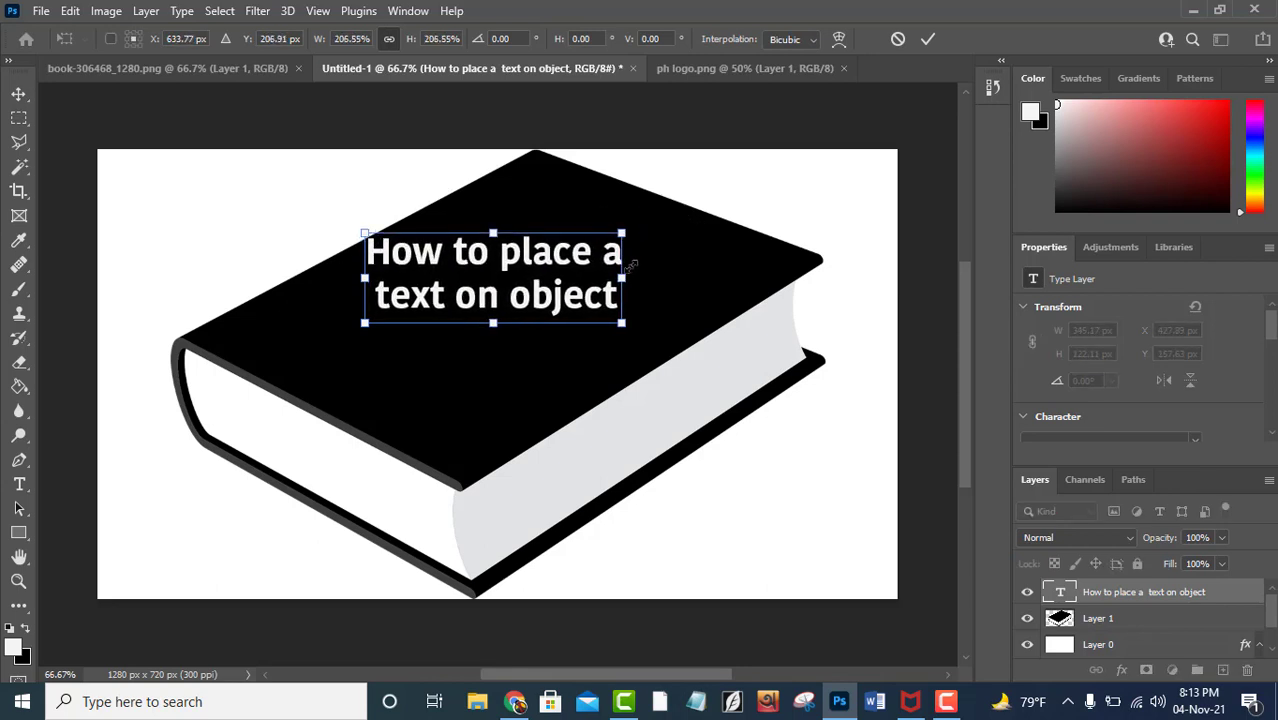
{"action": "key", "text": "Return"}
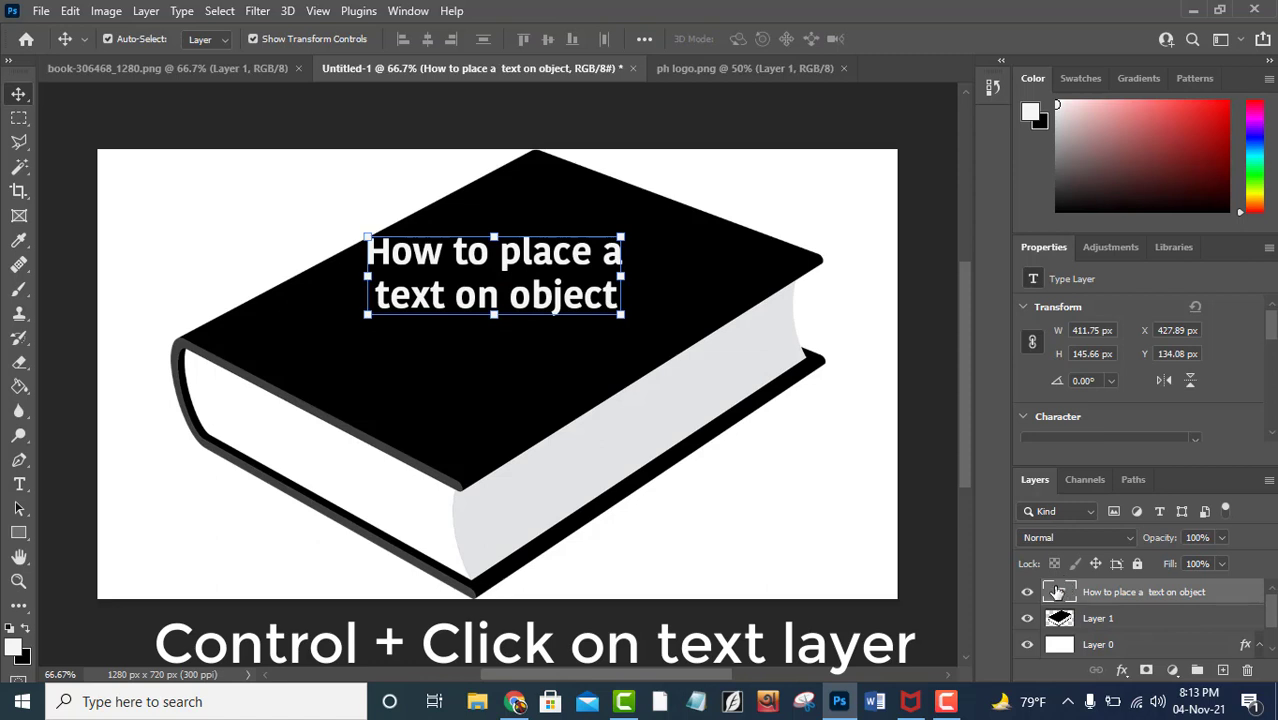
Step: Load the heading's letters as a selection with Select Pixels
{"action": "left_click", "coordinate": [1058, 592], "text": "ctrl"}
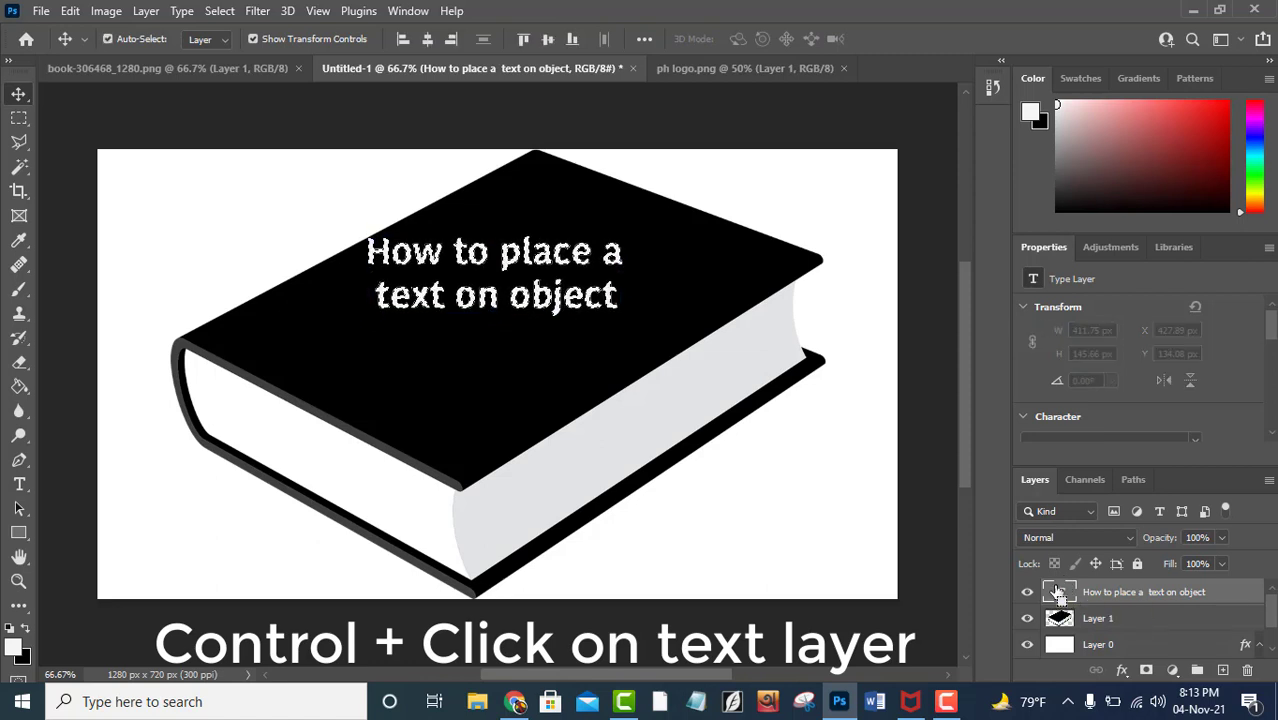
{"action": "right_click", "coordinate": [1058, 592]}
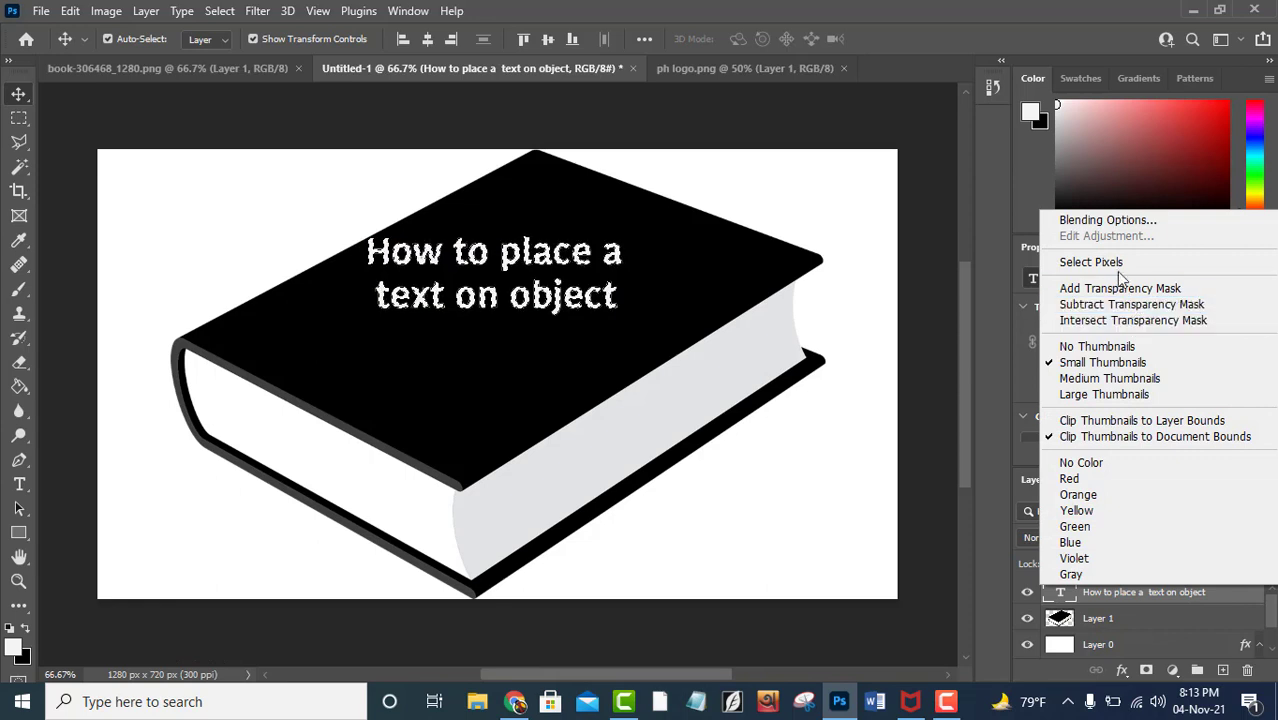
{"action": "left_click", "coordinate": [1109, 261]}
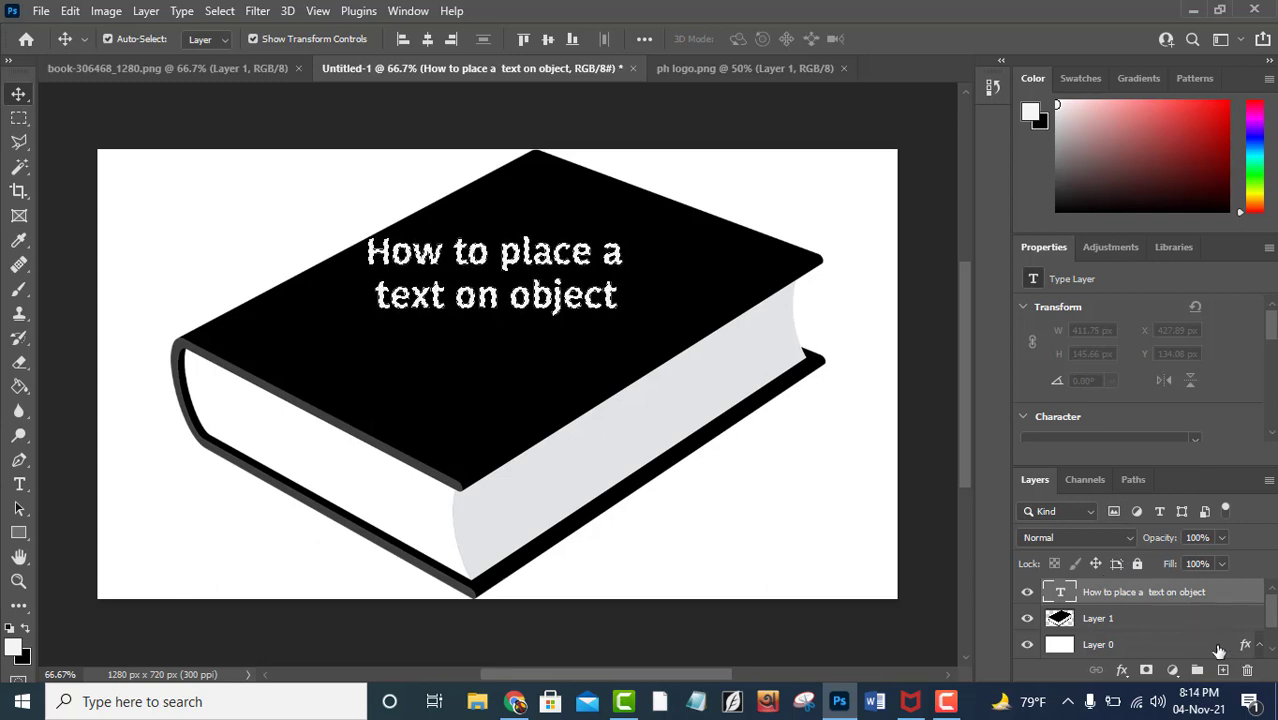
Step: Hide the heading text layer and deselect
{"action": "left_click", "coordinate": [1029, 594]}
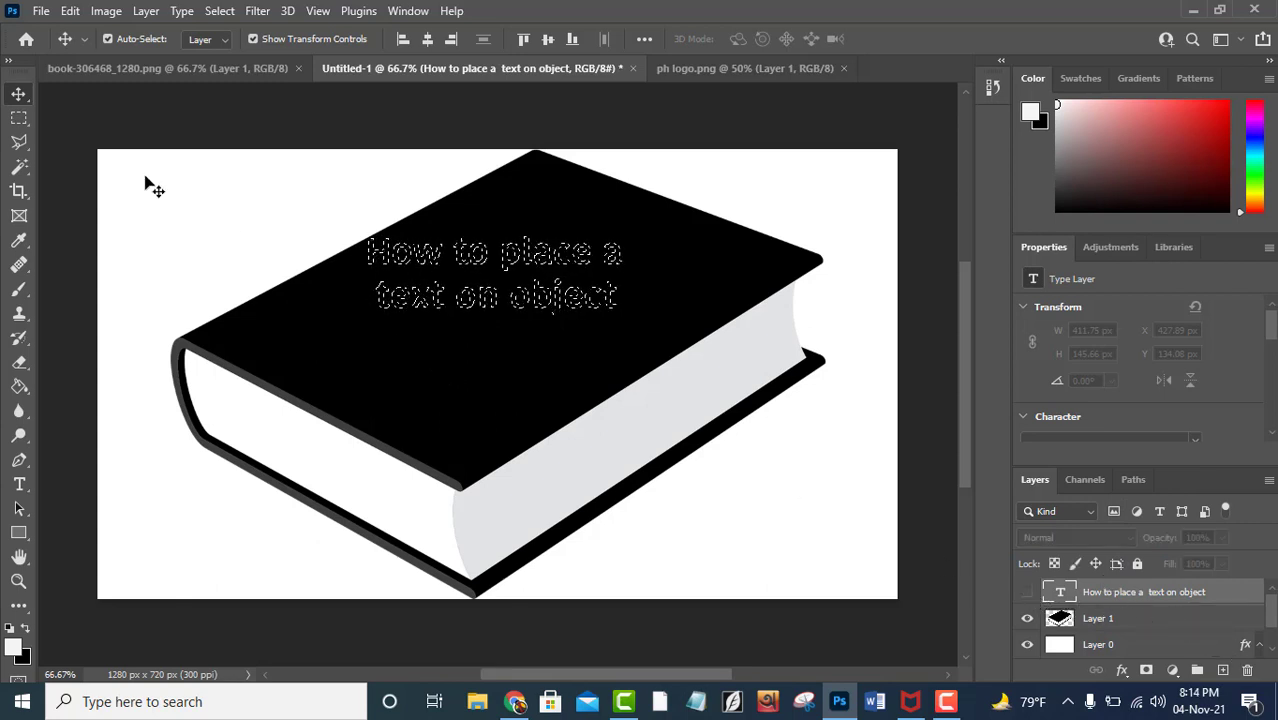
{"action": "left_click", "coordinate": [21, 119]}
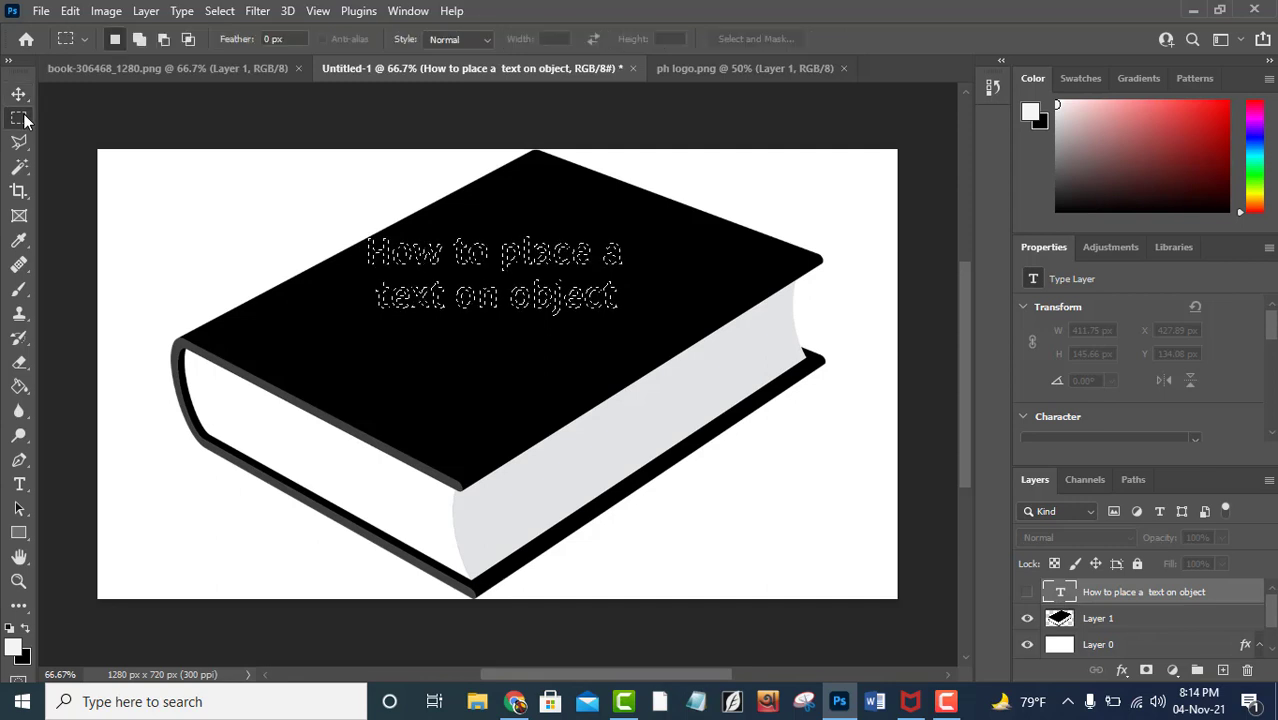
{"action": "right_click", "coordinate": [559, 287]}
{"action": "left_click", "coordinate": [572, 292]}
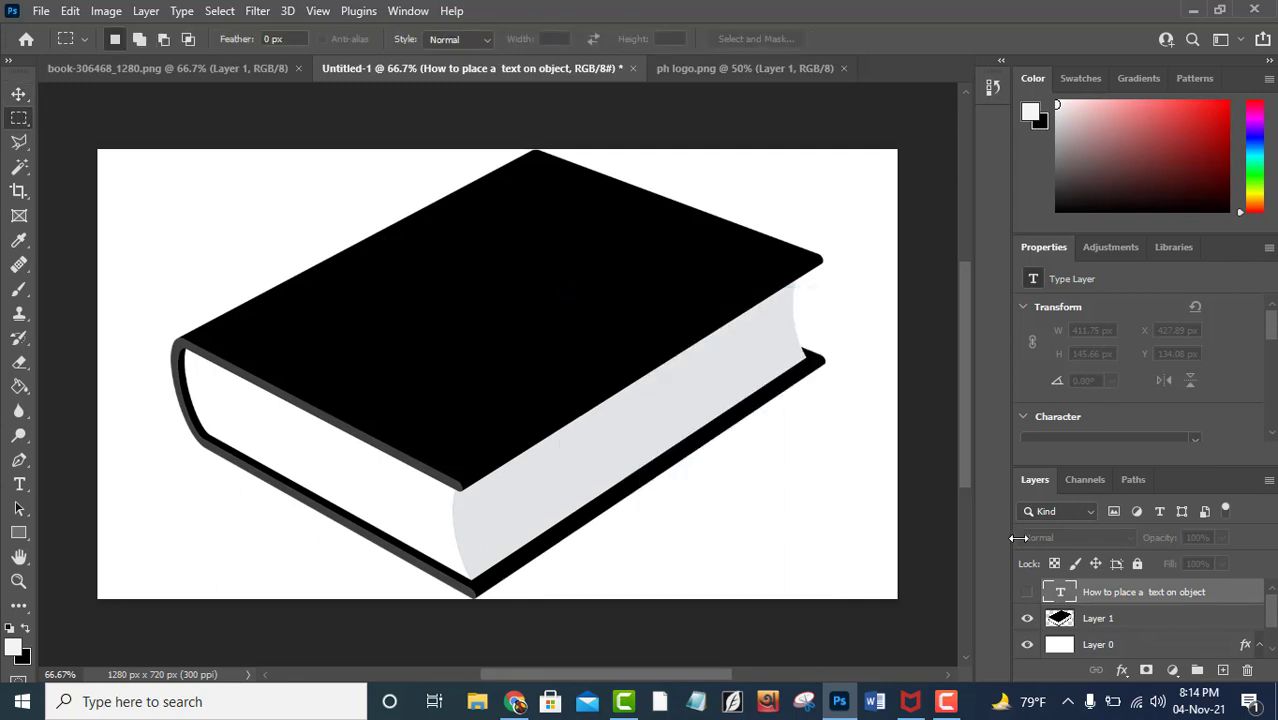
Step: Add a new layer and draw a Vanishing Point perspective plane over the book's black cover
{"action": "left_click", "coordinate": [1222, 669]}
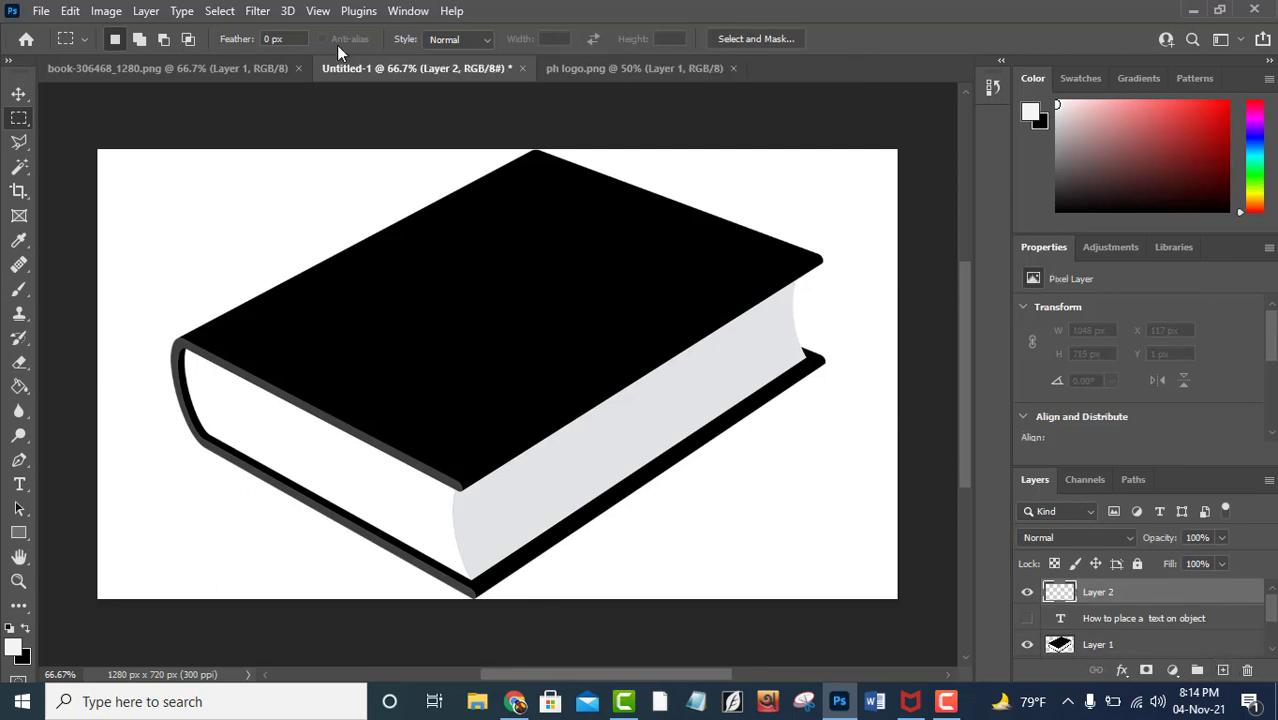
{"action": "left_click", "coordinate": [257, 17]}
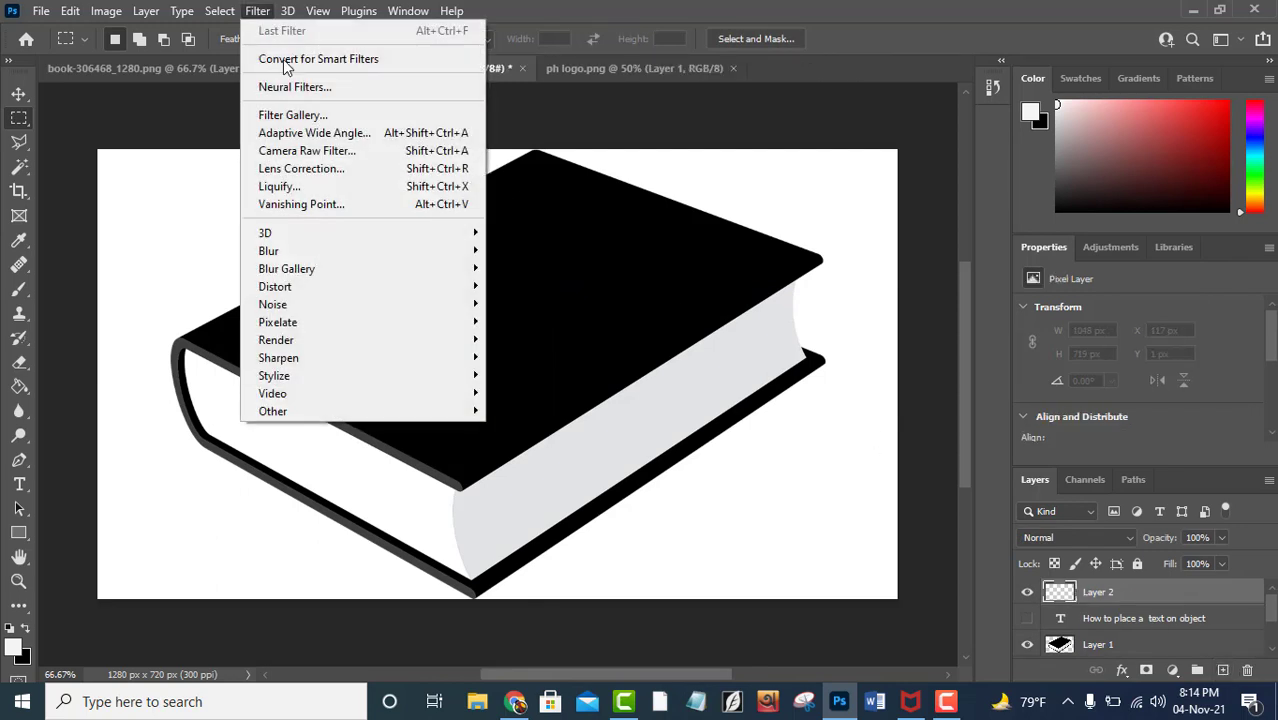
{"action": "left_click", "coordinate": [321, 206]}
{"action": "left_click", "coordinate": [697, 103]}
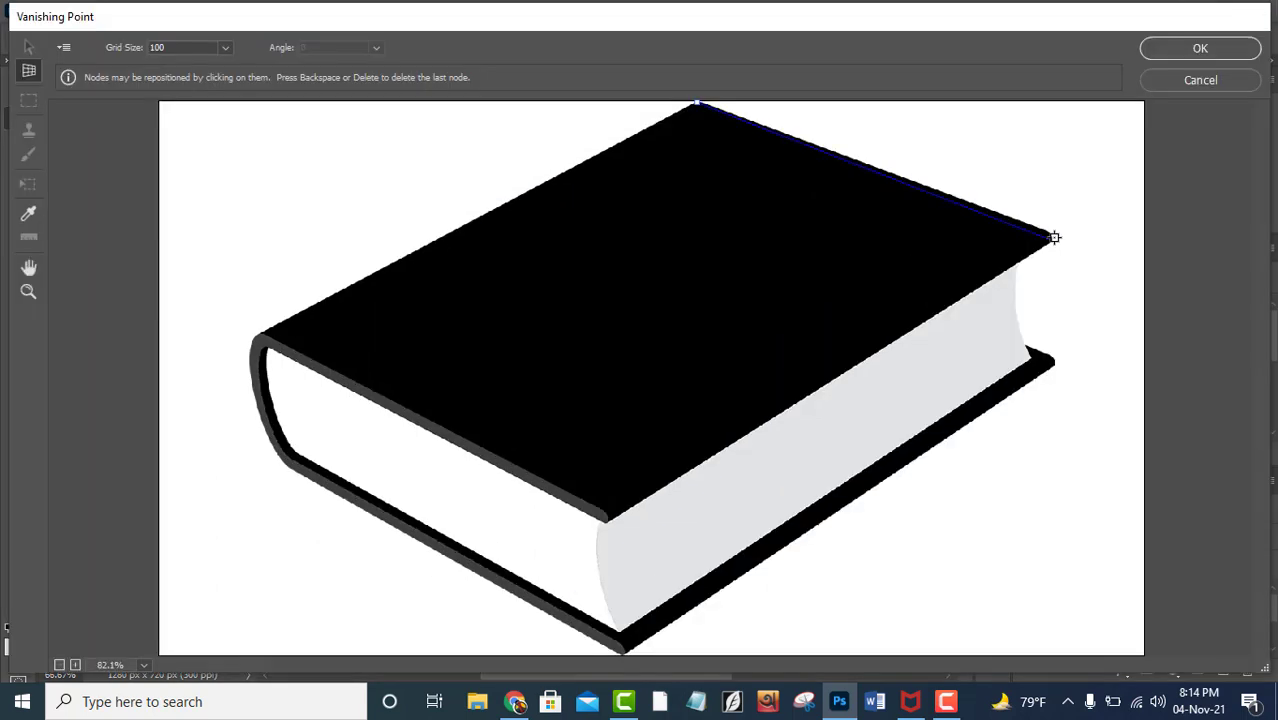
{"action": "left_click", "coordinate": [1056, 234]}
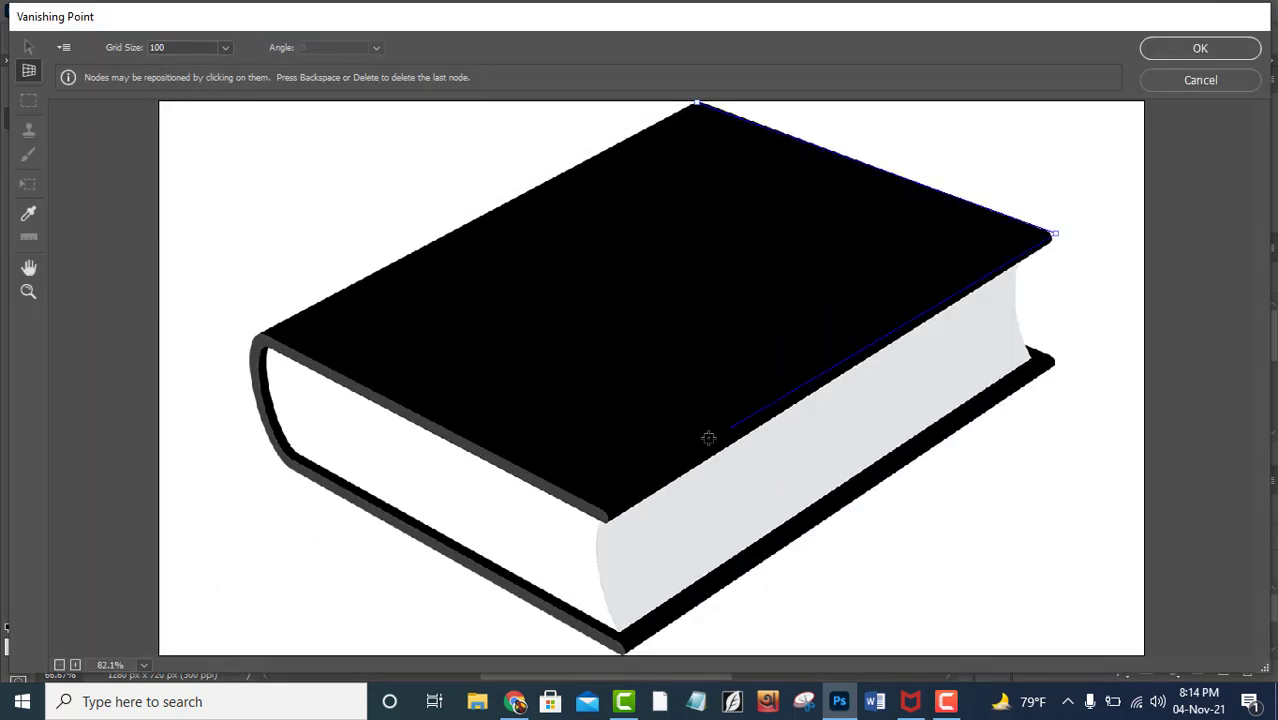
{"action": "left_click", "coordinate": [617, 518]}
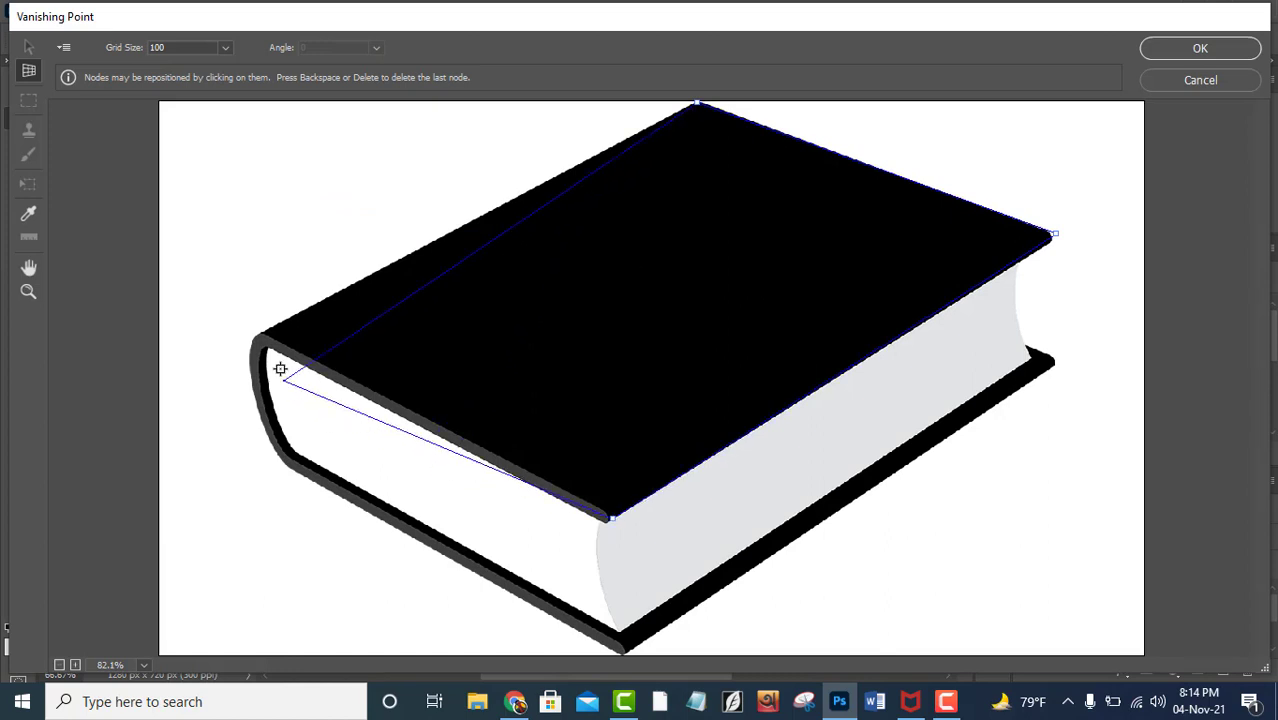
{"action": "left_click", "coordinate": [259, 337]}
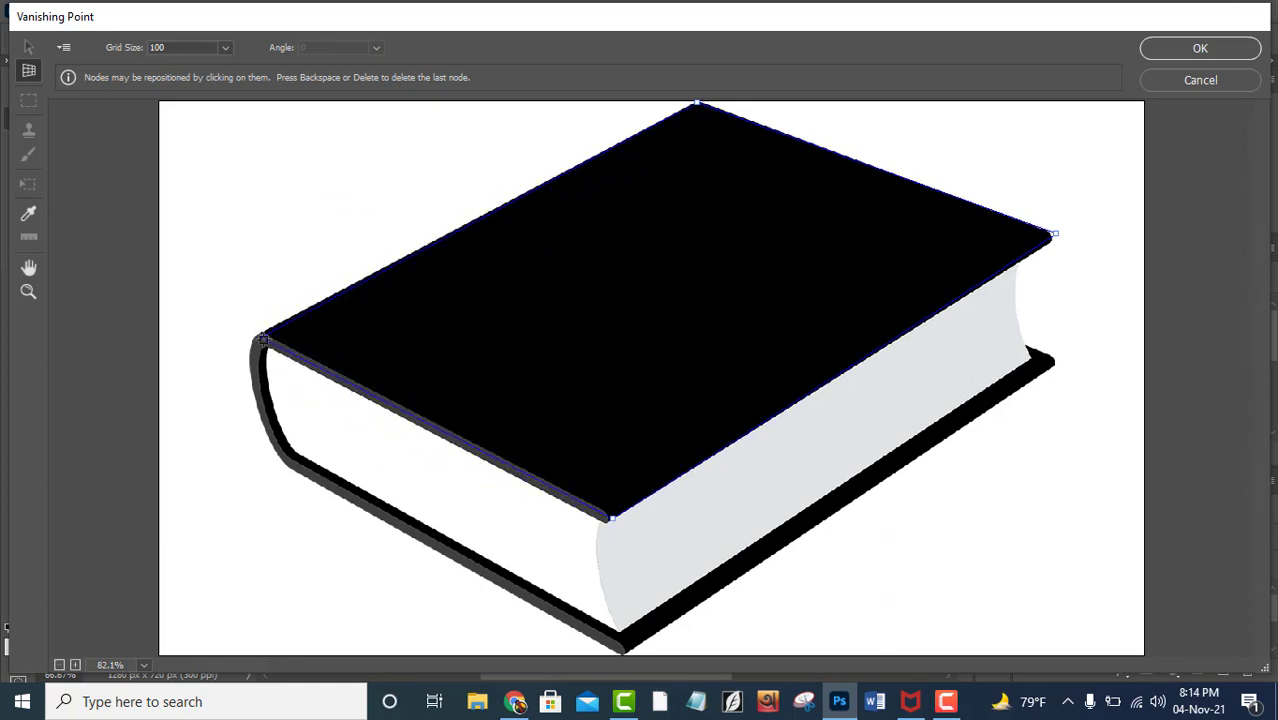
{"action": "left_click", "coordinate": [261, 338]}
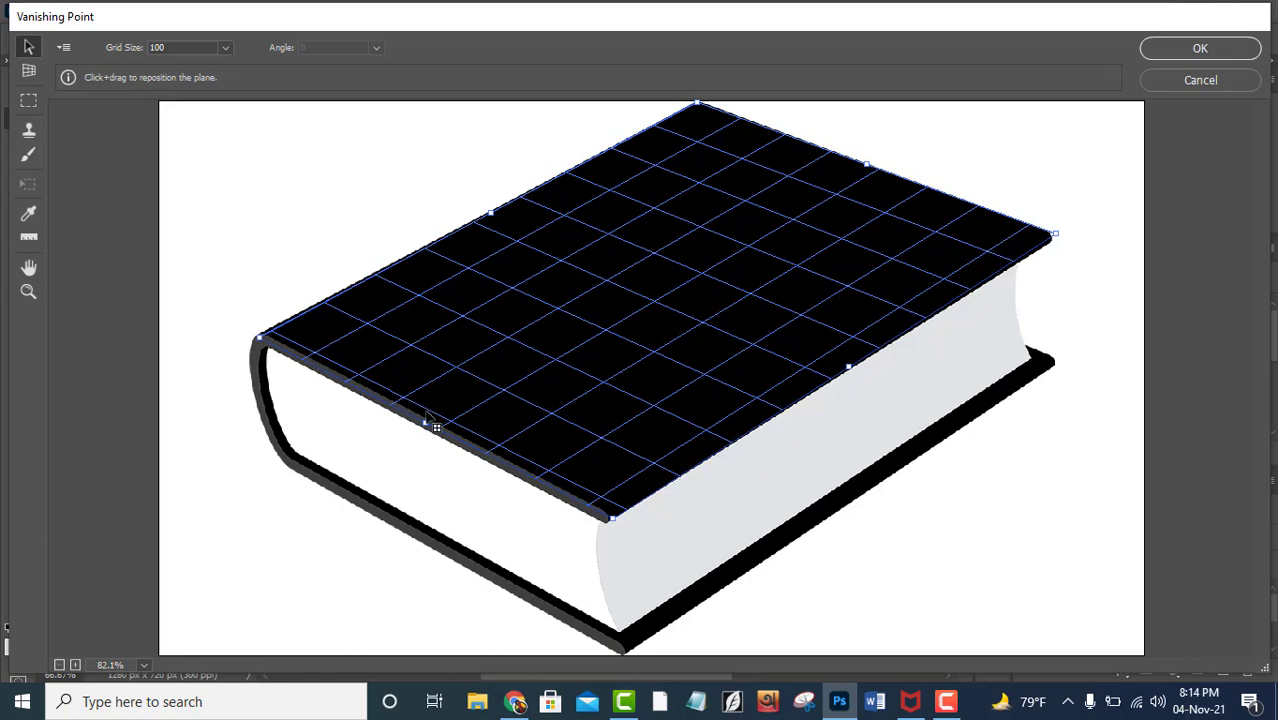
{"action": "left_click", "coordinate": [425, 422]}
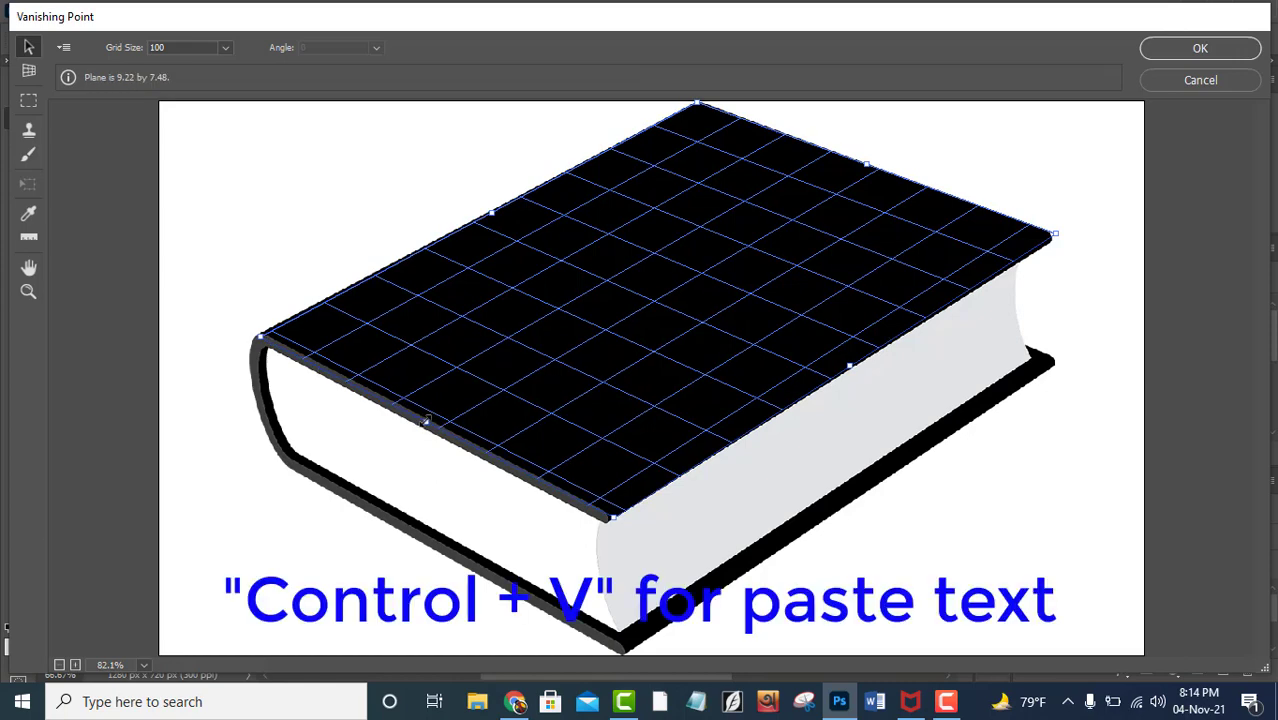
{"action": "left_click_drag", "start_coordinate": [425, 422], "coordinate": [427, 420]}
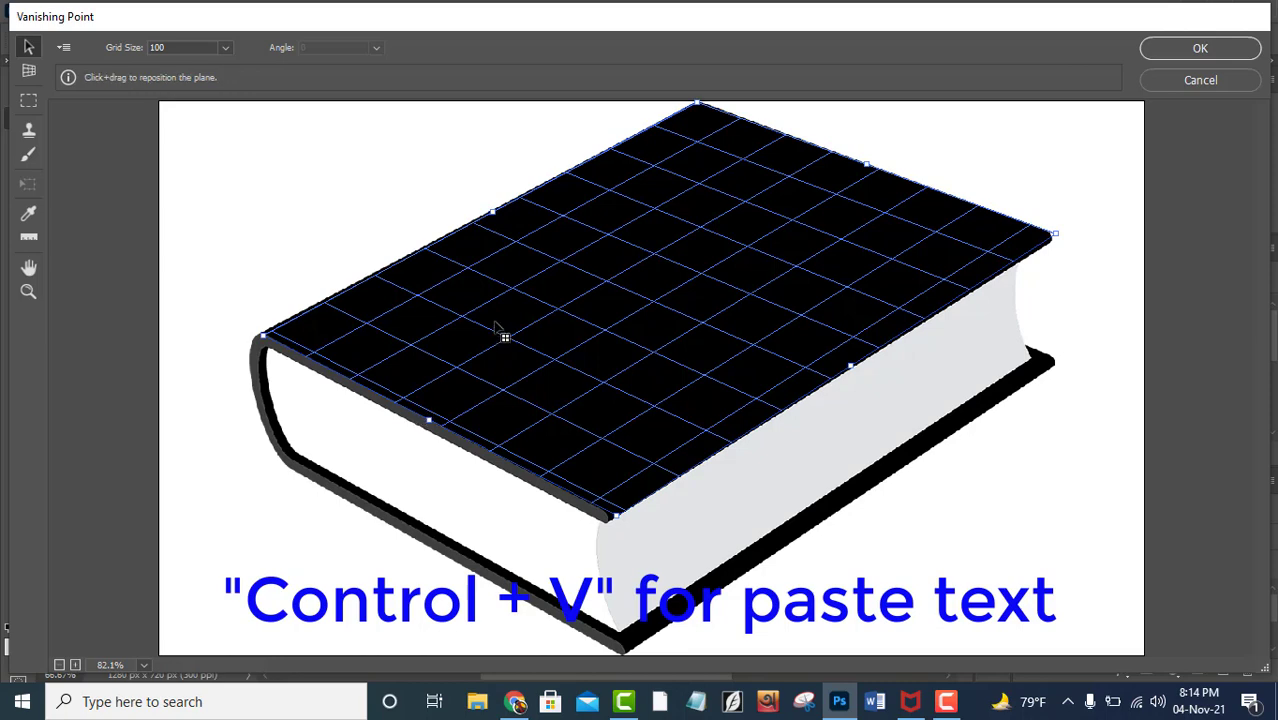
Step: Paste the title onto the cover plane, enlarge it, and apply it in perspective
{"action": "key", "text": "ctrl+v"}
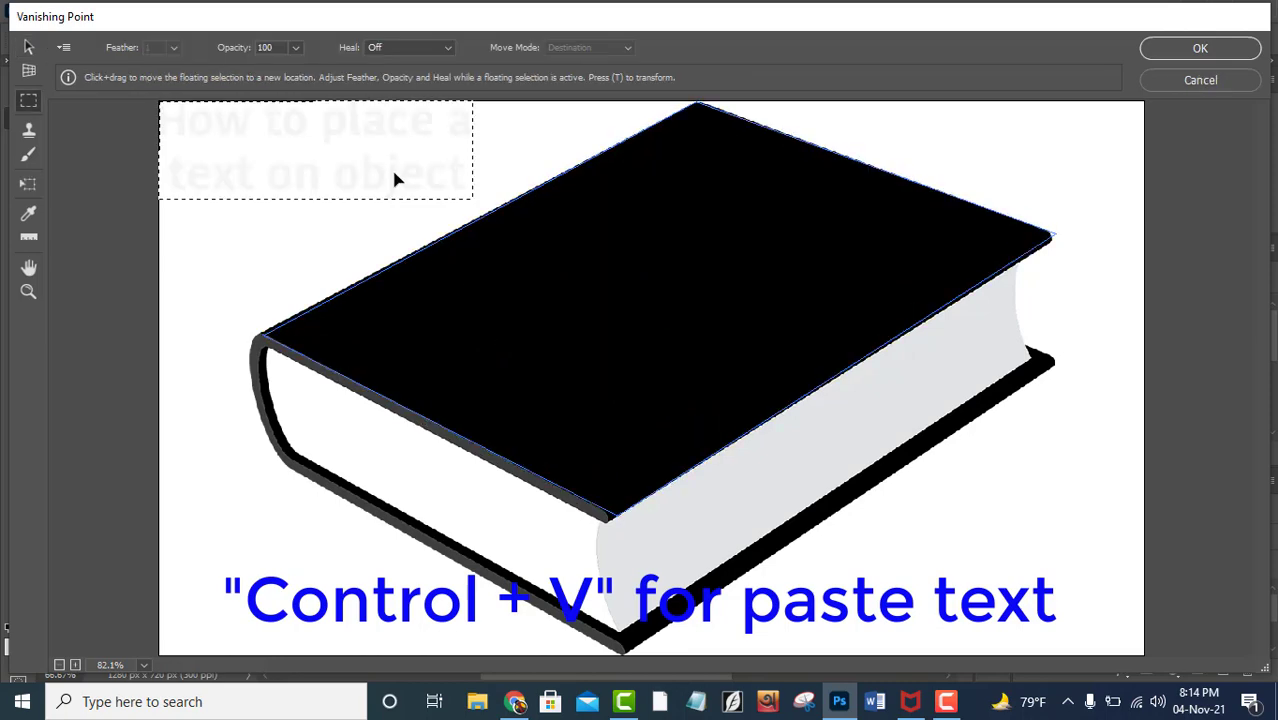
{"action": "left_click_drag", "start_coordinate": [394, 179], "coordinate": [665, 267]}
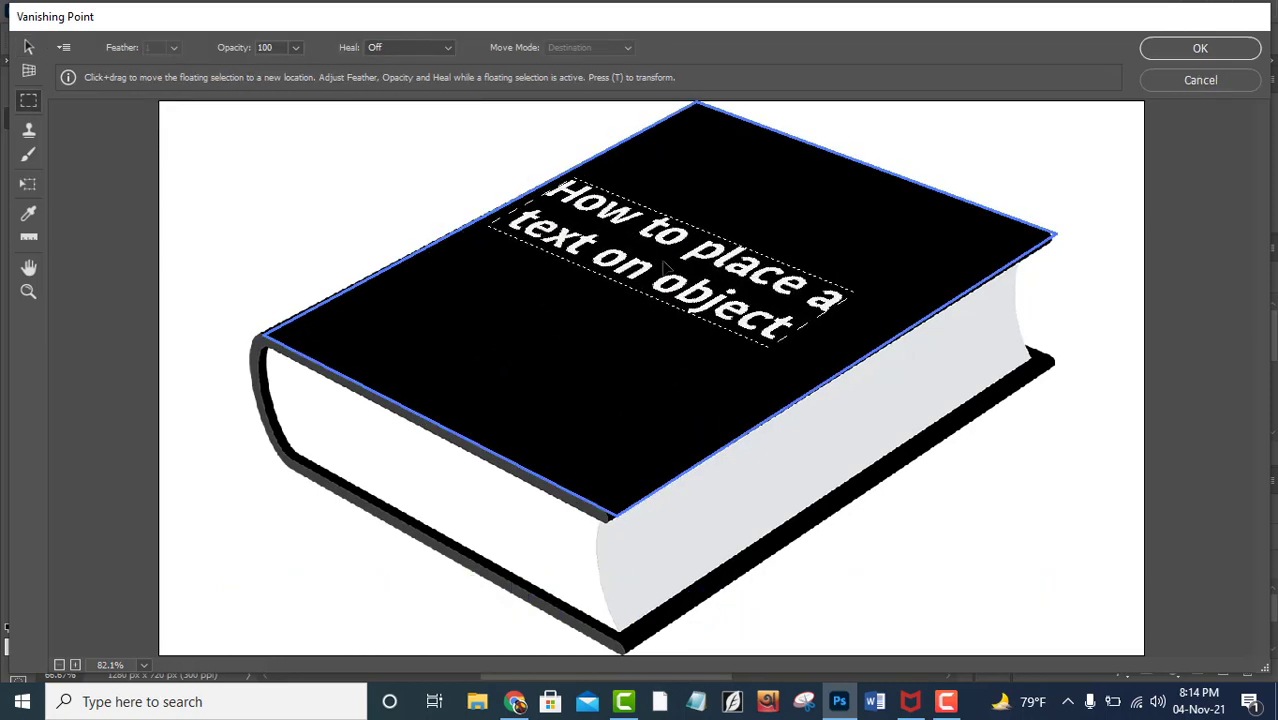
{"action": "mouse_move", "coordinate": [666, 267]}
{"action": "left_mouse_down"}
{"action": "mouse_move", "coordinate": [731, 313]}
{"action": "mouse_move", "coordinate": [697, 348]}
{"action": "left_mouse_up"}
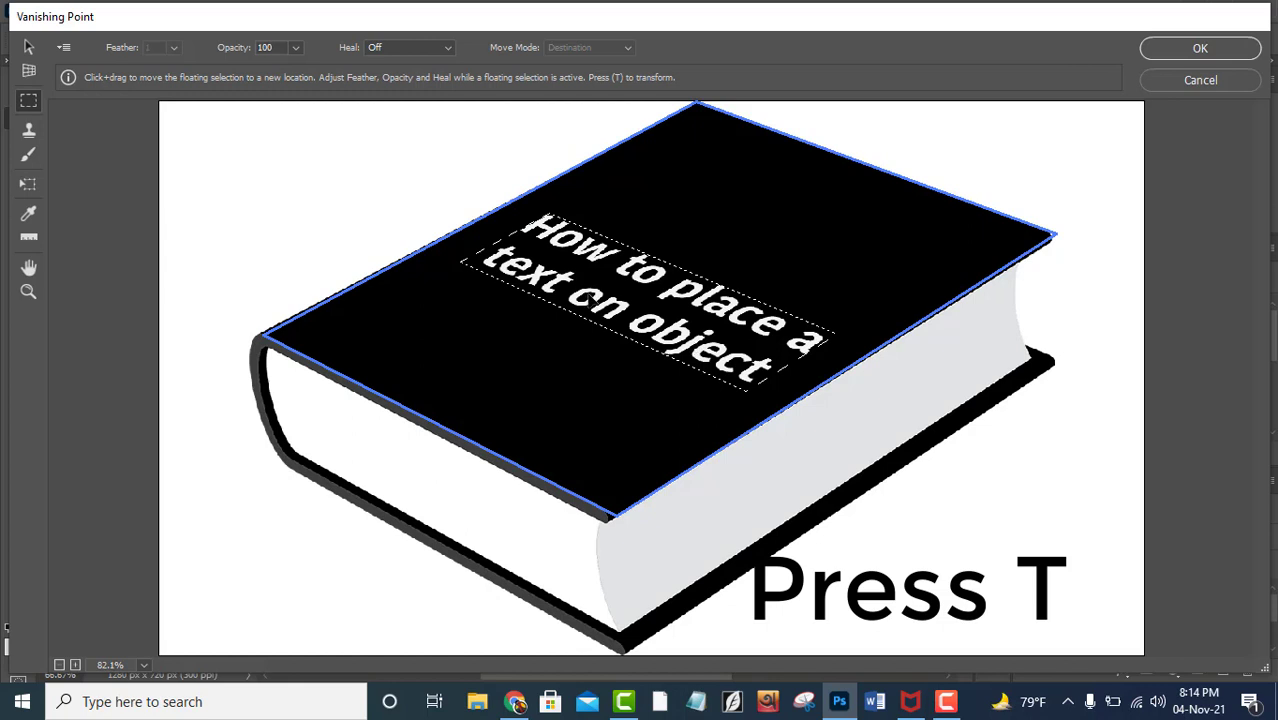
{"action": "key", "text": "t"}
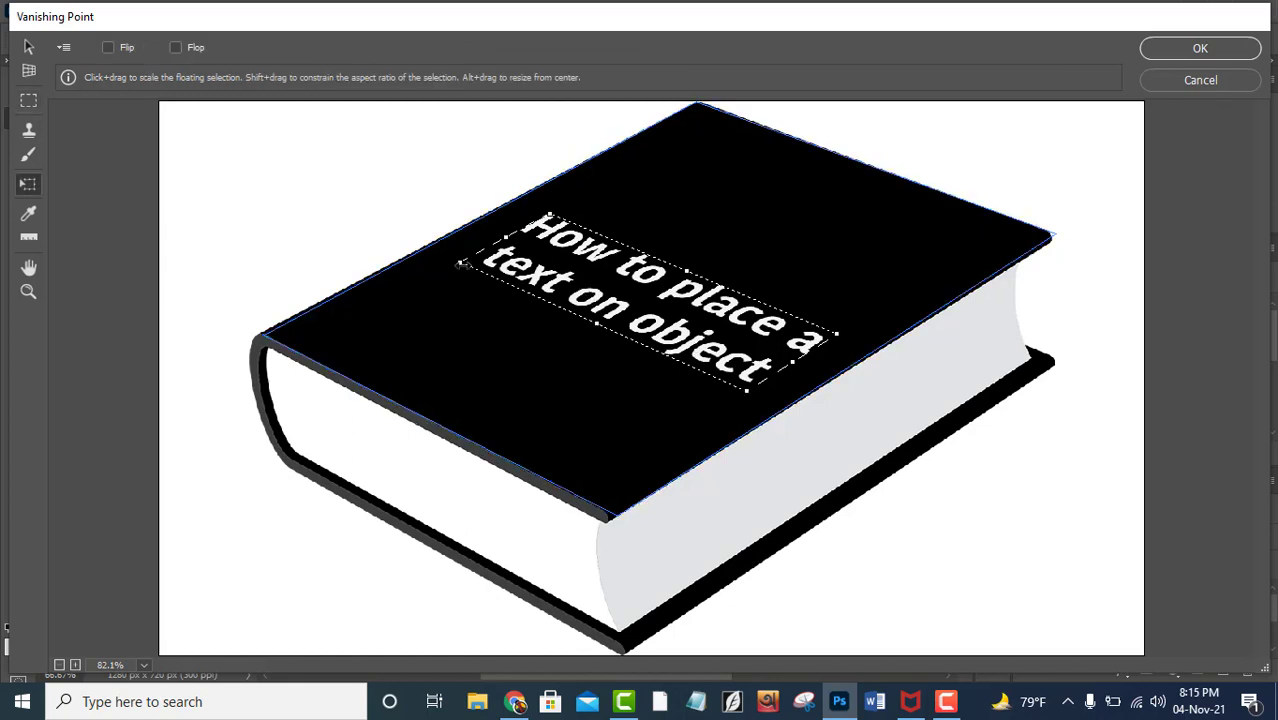
{"action": "left_click_drag", "start_coordinate": [459, 263], "coordinate": [427, 270]}
{"action": "key", "text": "Return"}
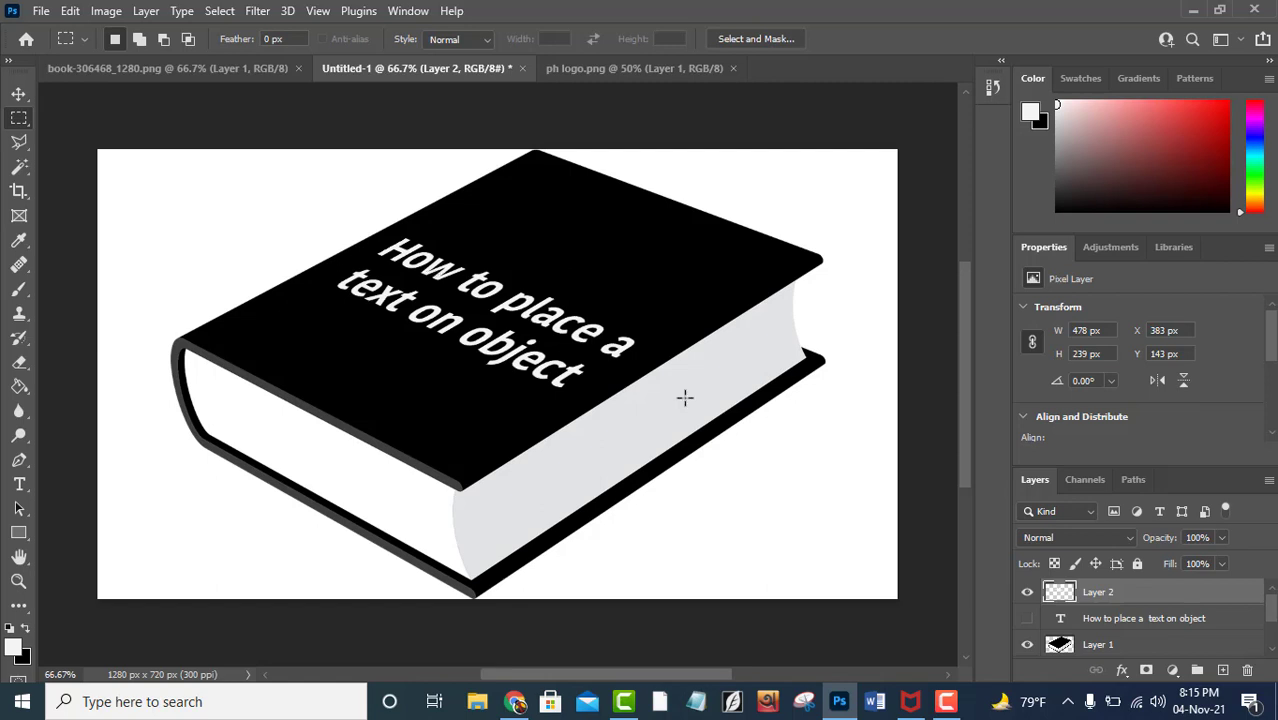
Step: Drag the Ps logo from ph logo.png into Untitled-1 and scale it to about 544 × 530 px
{"action": "left_click", "coordinate": [19, 95]}
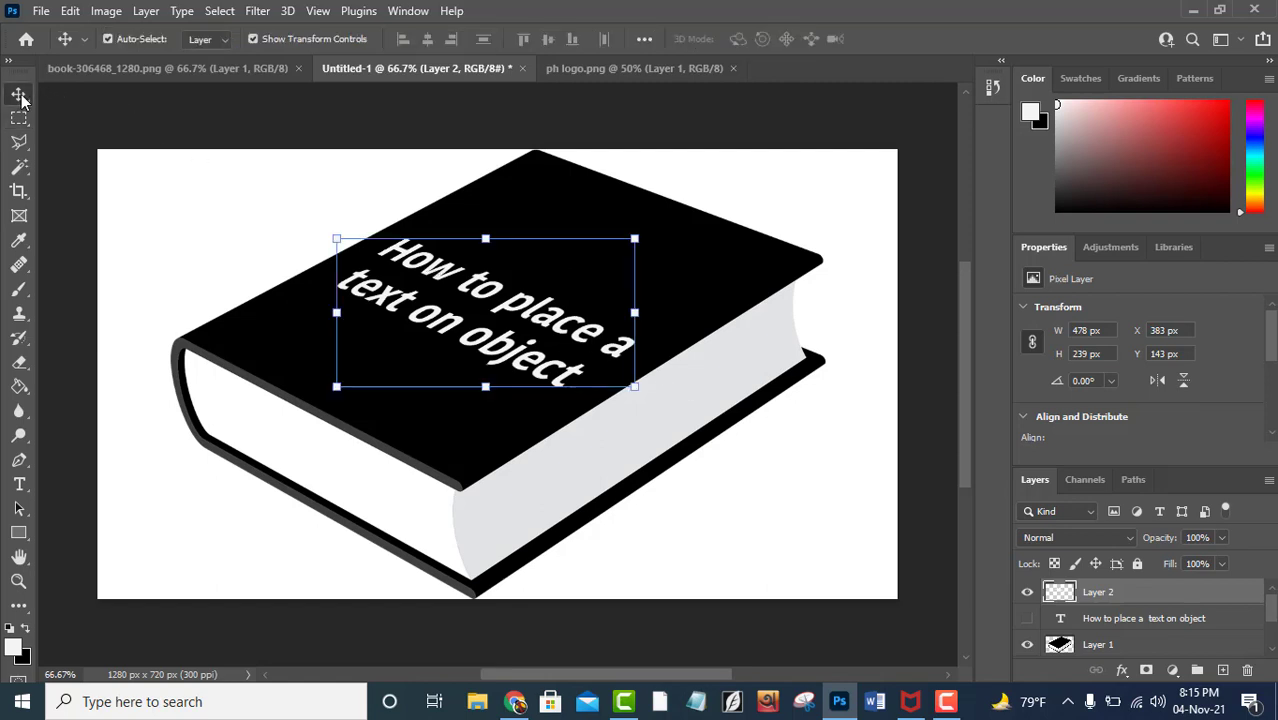
{"action": "left_click", "coordinate": [576, 68]}
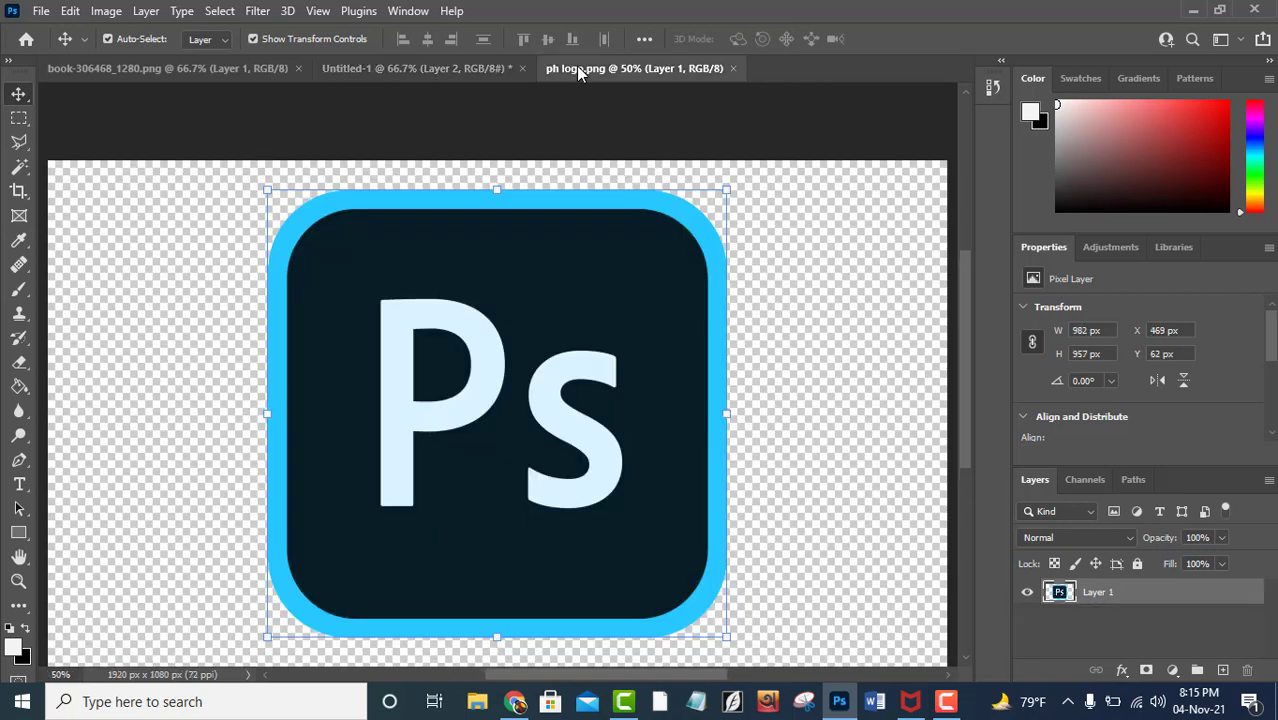
{"action": "mouse_move", "coordinate": [542, 280]}
{"action": "left_mouse_down"}
{"action": "mouse_move", "coordinate": [432, 182]}
{"action": "mouse_move", "coordinate": [440, 310]}
{"action": "left_mouse_up"}
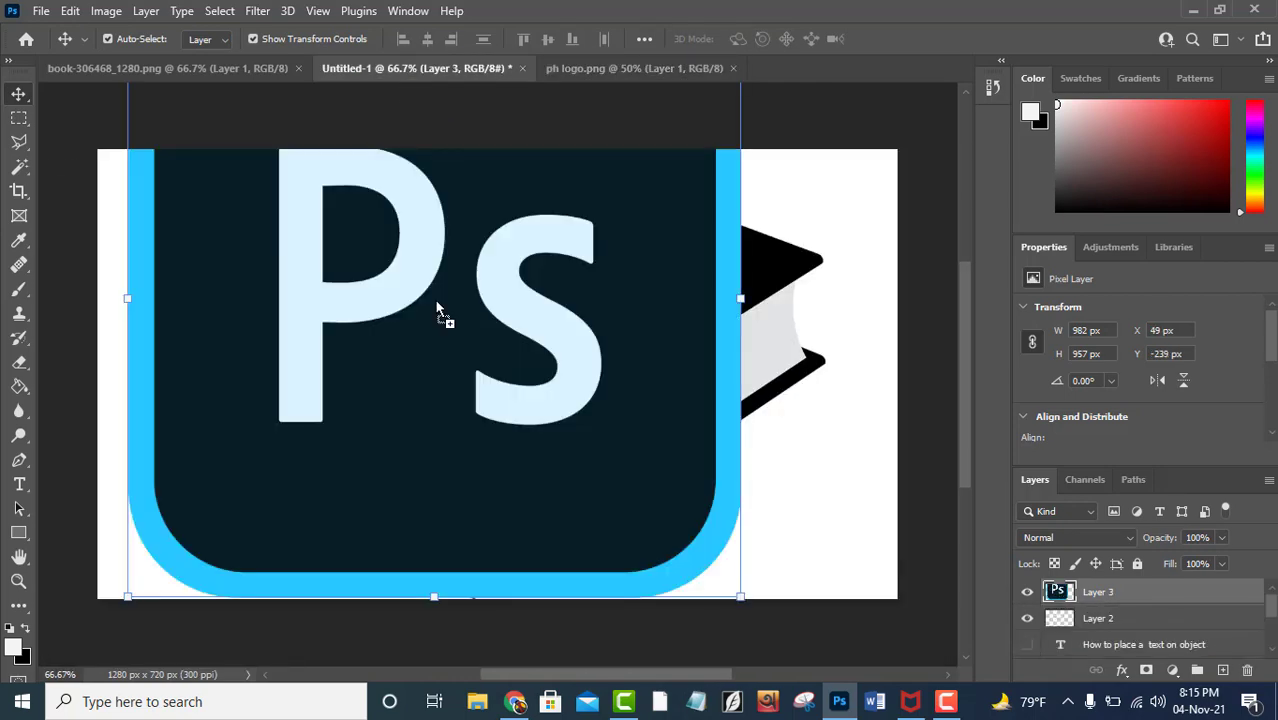
{"action": "key", "text": "ctrl+minus"}
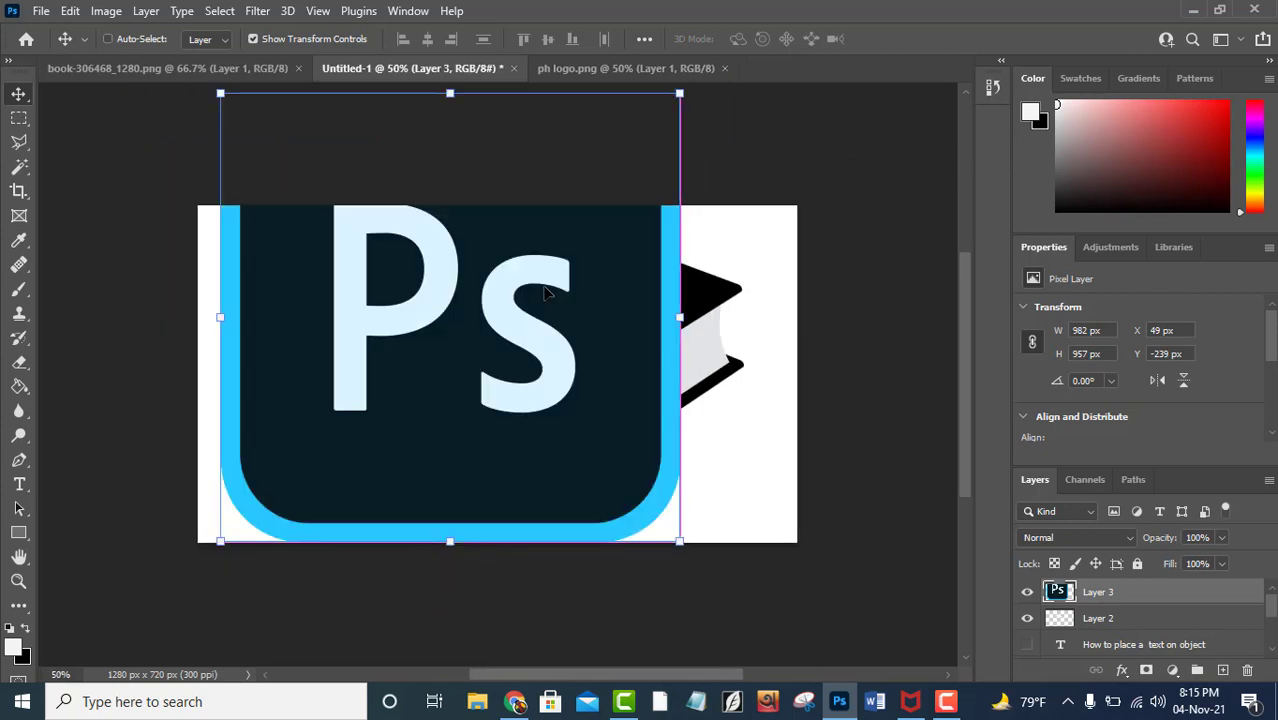
{"action": "left_click_drag", "start_coordinate": [679, 92], "coordinate": [474, 294]}
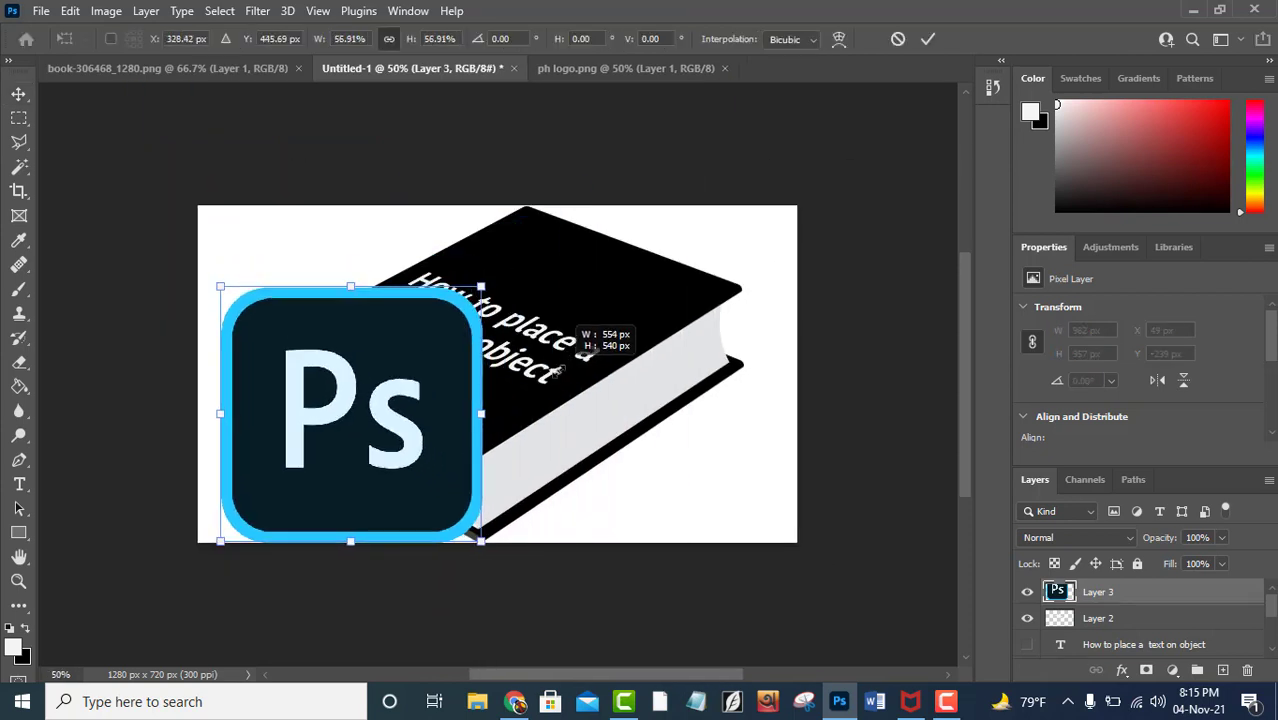
{"action": "left_click", "coordinate": [1059, 592], "text": "ctrl"}
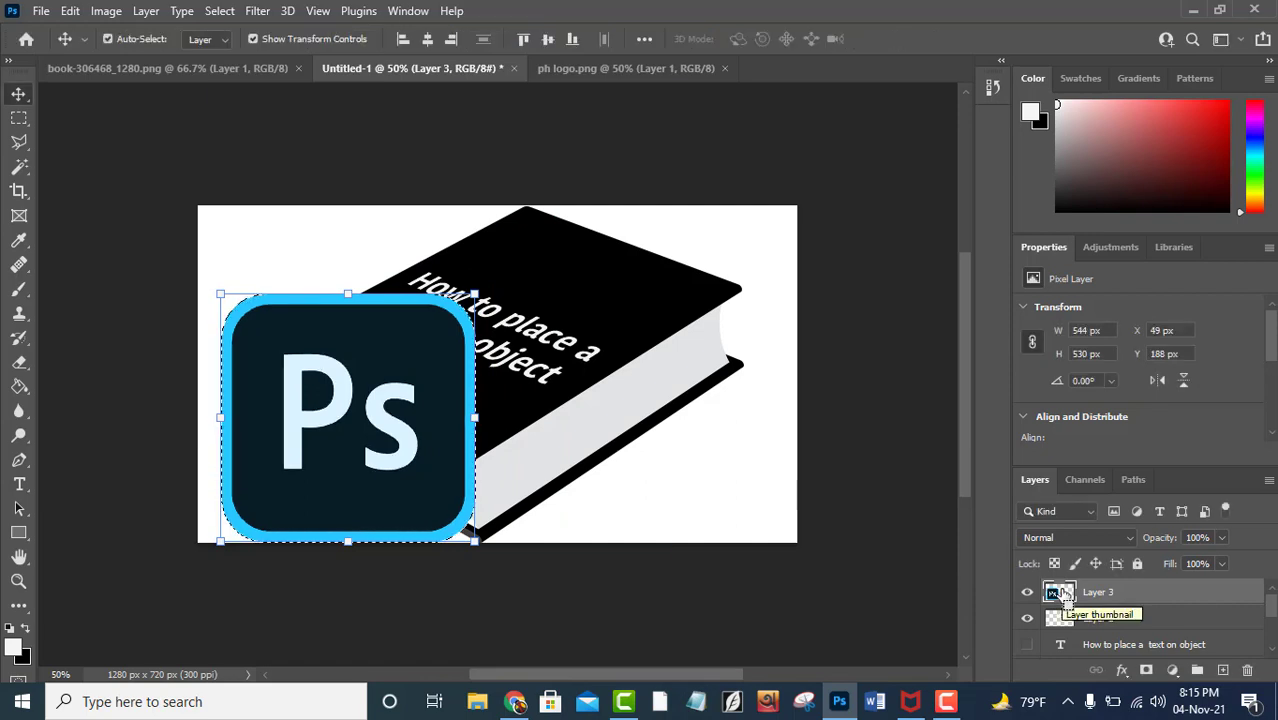
Step: Select Layer 3's logo pixels and hide Layer 3
{"action": "right_click", "coordinate": [1060, 592]}
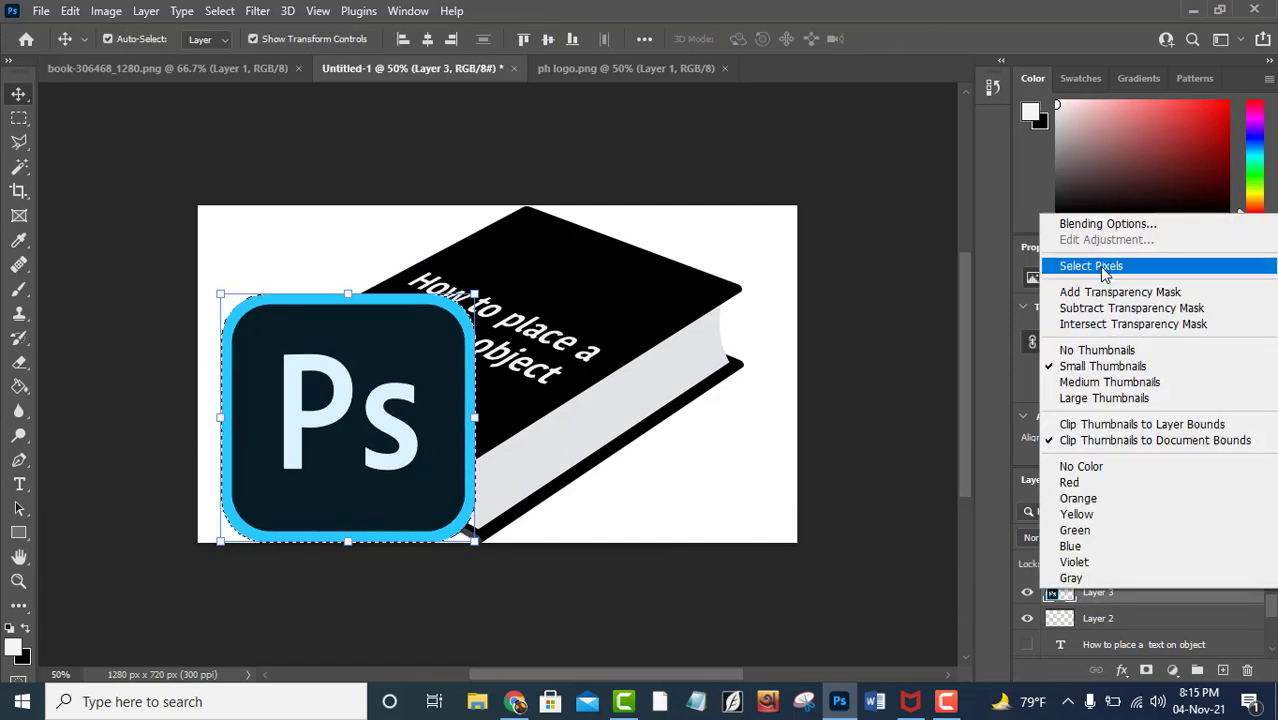
{"action": "left_click", "coordinate": [1103, 267]}
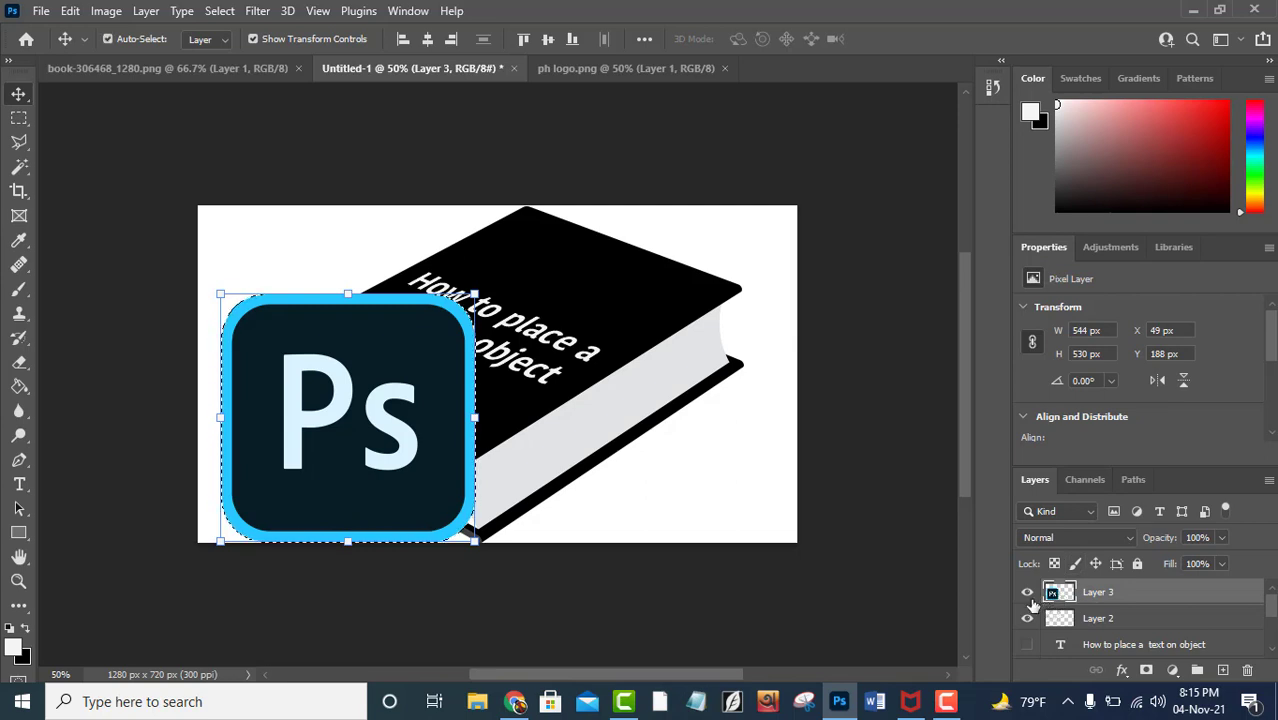
{"action": "left_click", "coordinate": [1028, 594]}
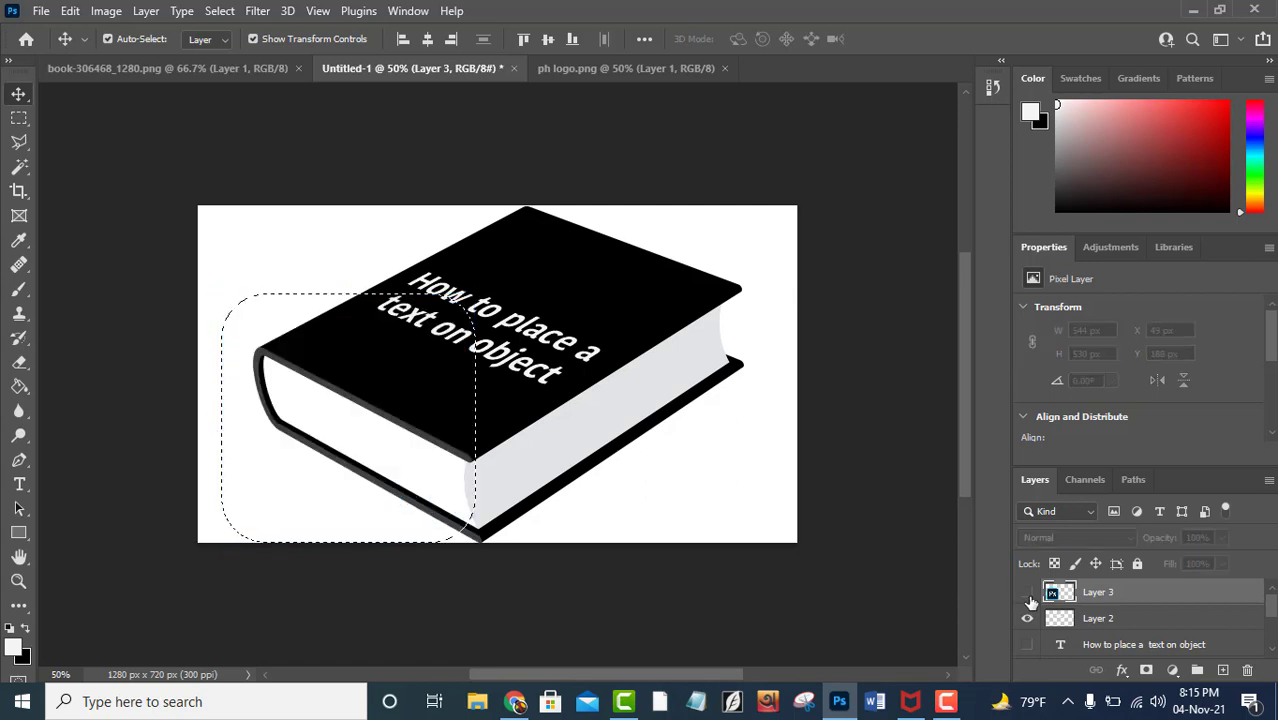
Step: Clear the selection and add a new empty Layer 4
{"action": "left_click", "coordinate": [19, 118]}
{"action": "right_click", "coordinate": [300, 236]}
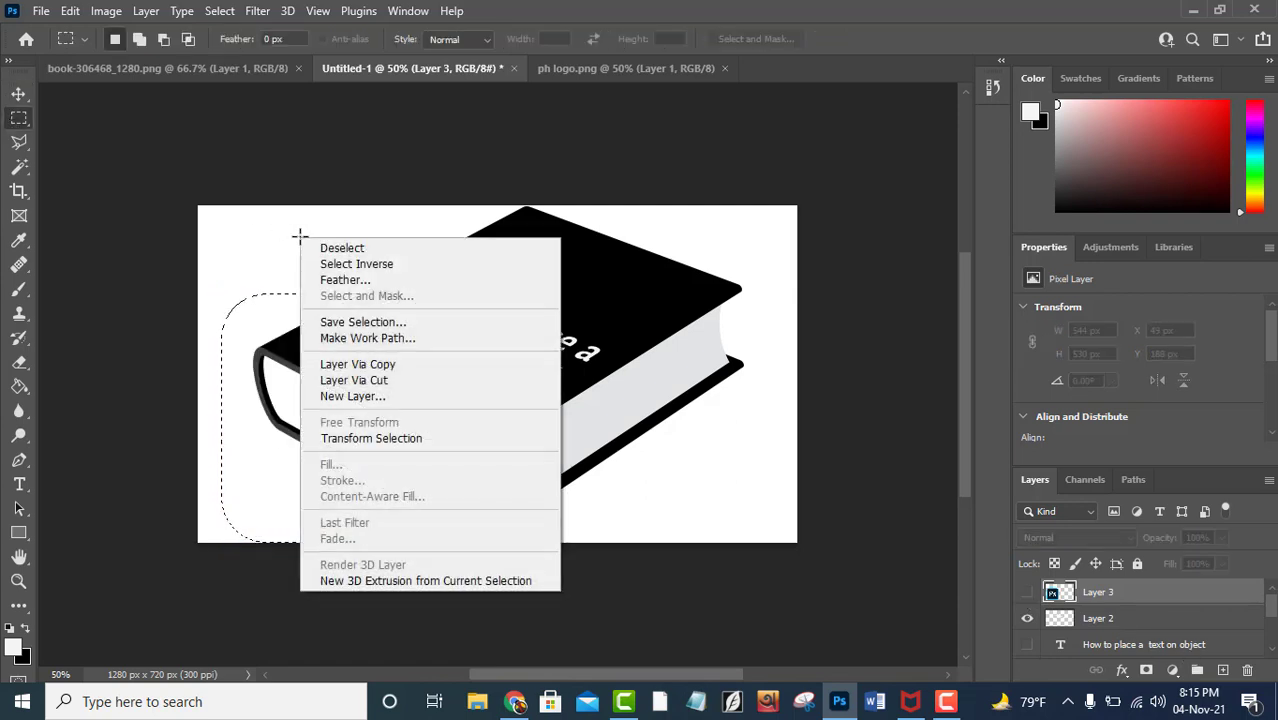
{"action": "left_click", "coordinate": [335, 248]}
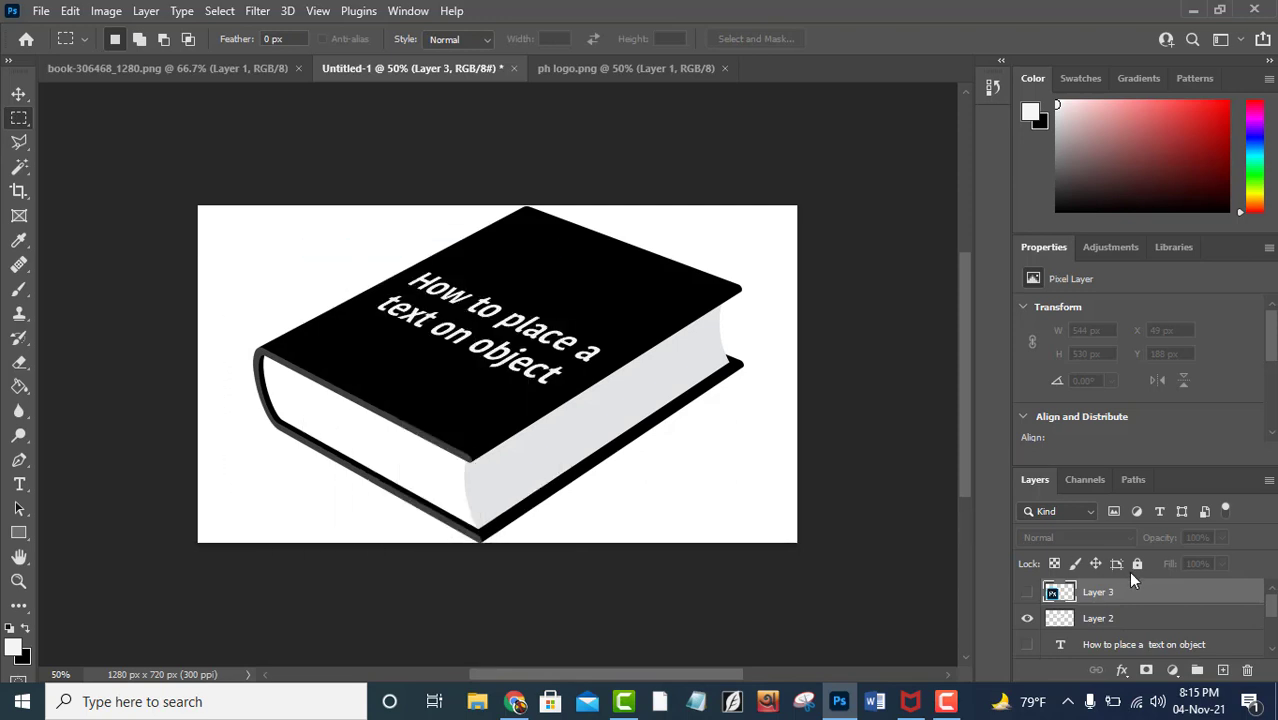
{"action": "left_click", "coordinate": [1223, 669]}
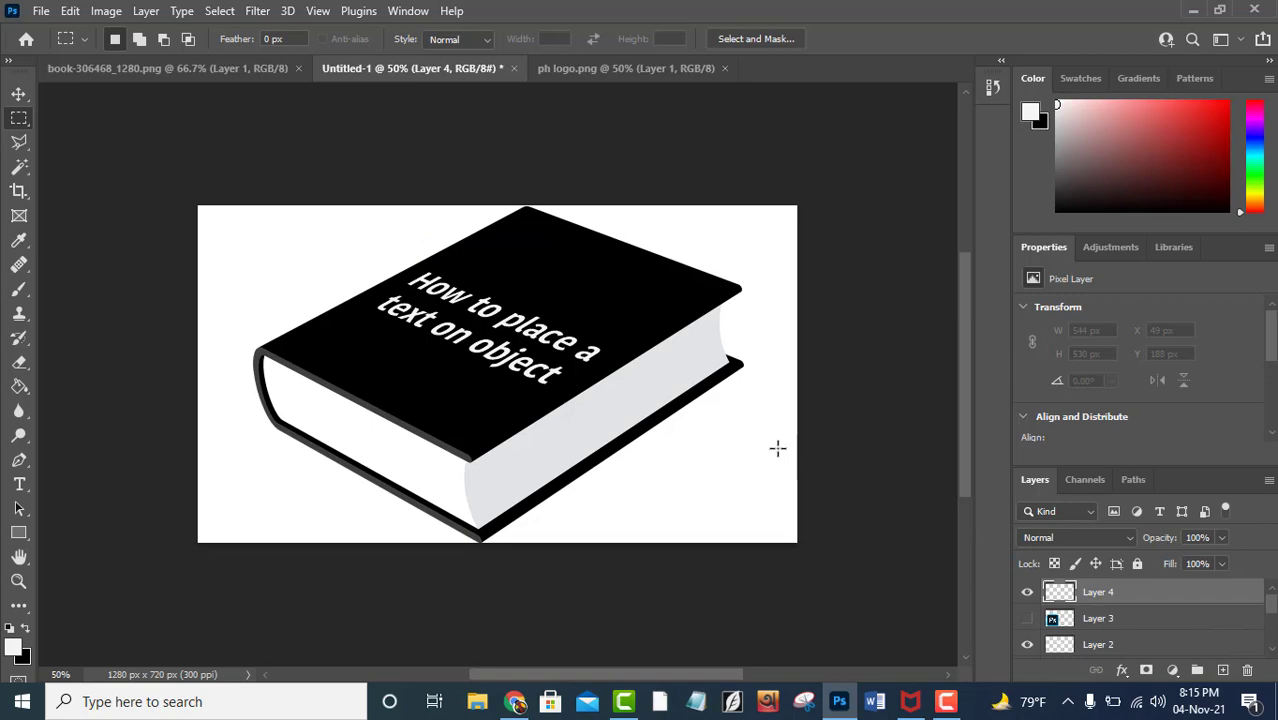
Step: Paste the Ps logo into Vanishing Point and centre it on the cover plane
{"action": "left_click", "coordinate": [258, 11]}
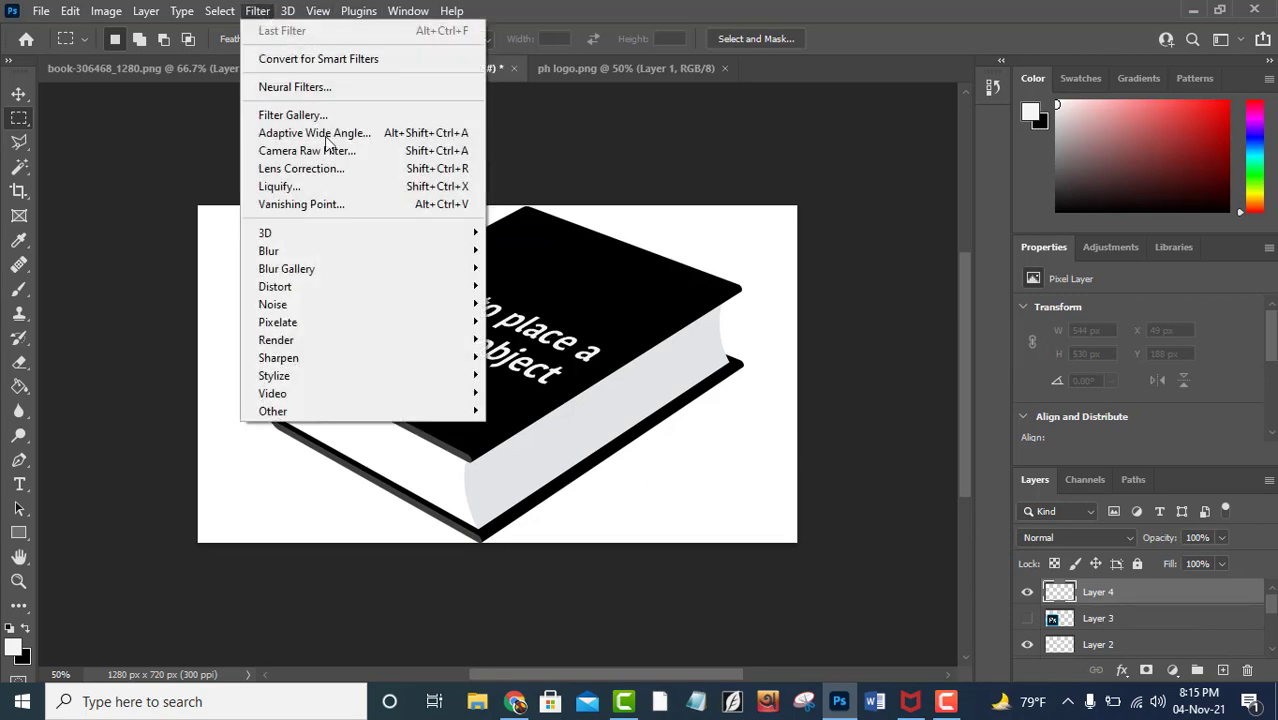
{"action": "left_click", "coordinate": [335, 204]}
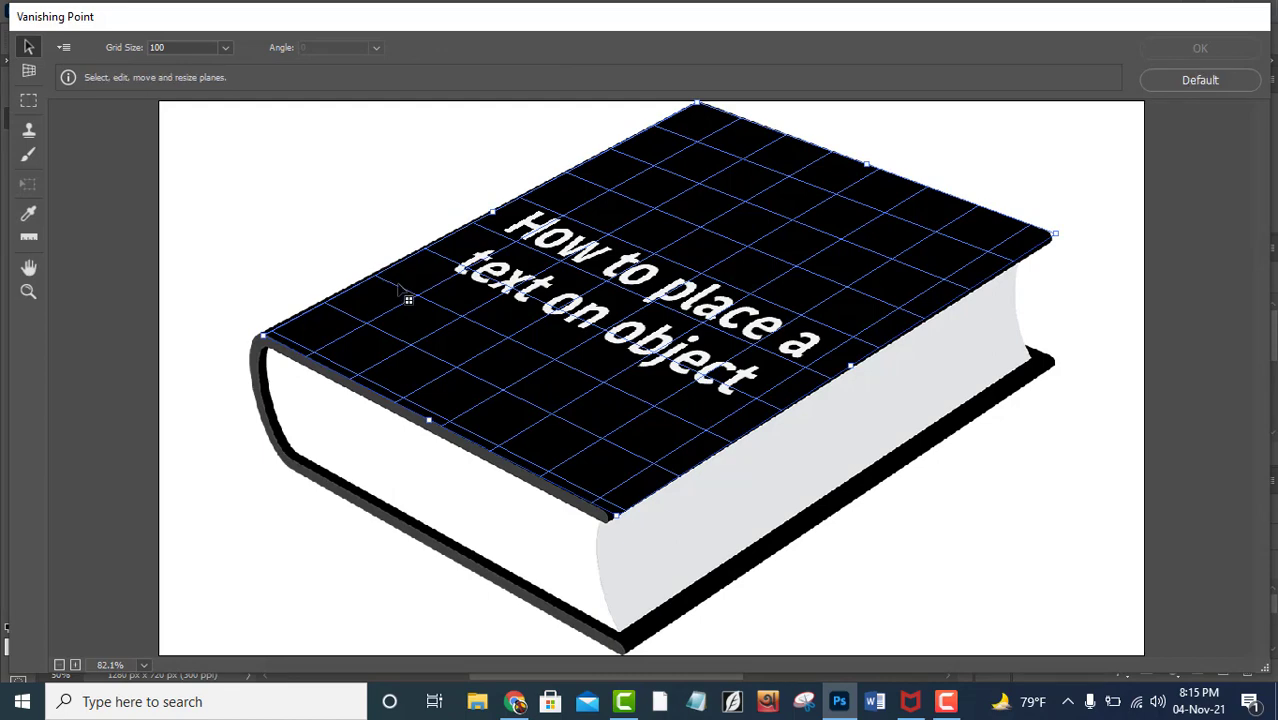
{"action": "key", "text": "ctrl+v"}
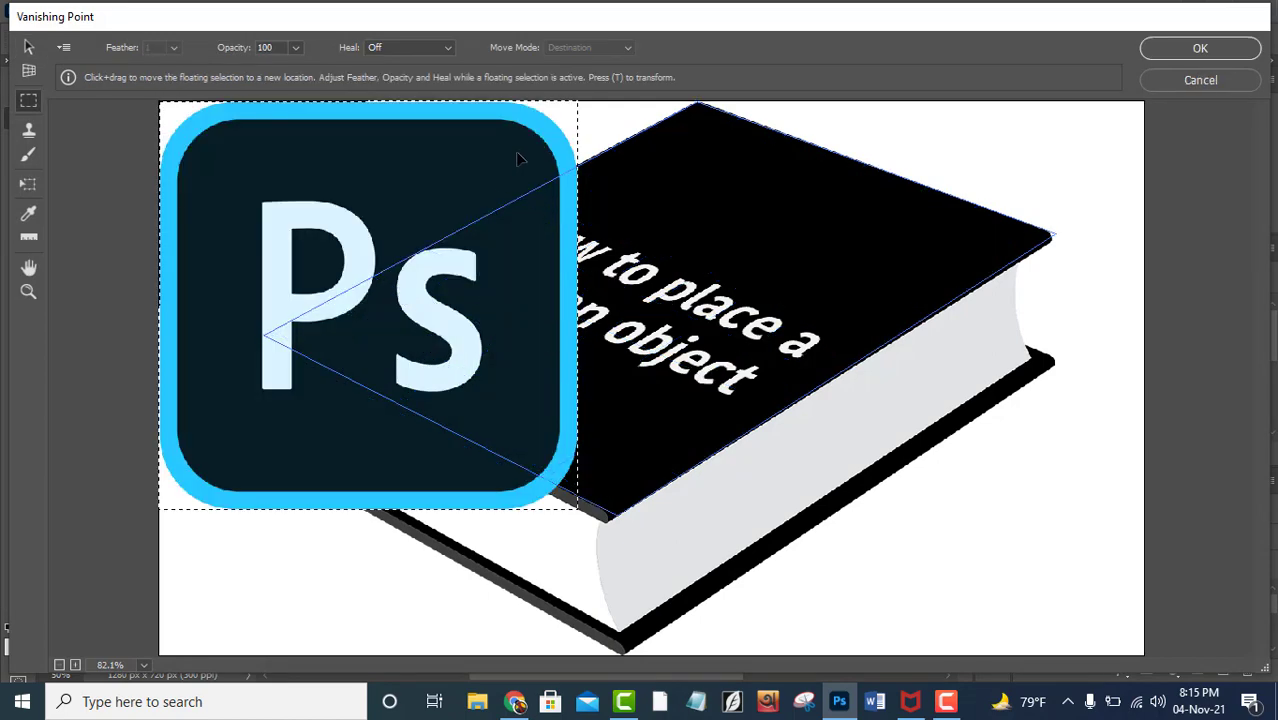
{"action": "mouse_move", "coordinate": [518, 158]}
{"action": "left_mouse_down"}
{"action": "mouse_move", "coordinate": [645, 310]}
{"action": "mouse_move", "coordinate": [870, 255]}
{"action": "left_mouse_up"}
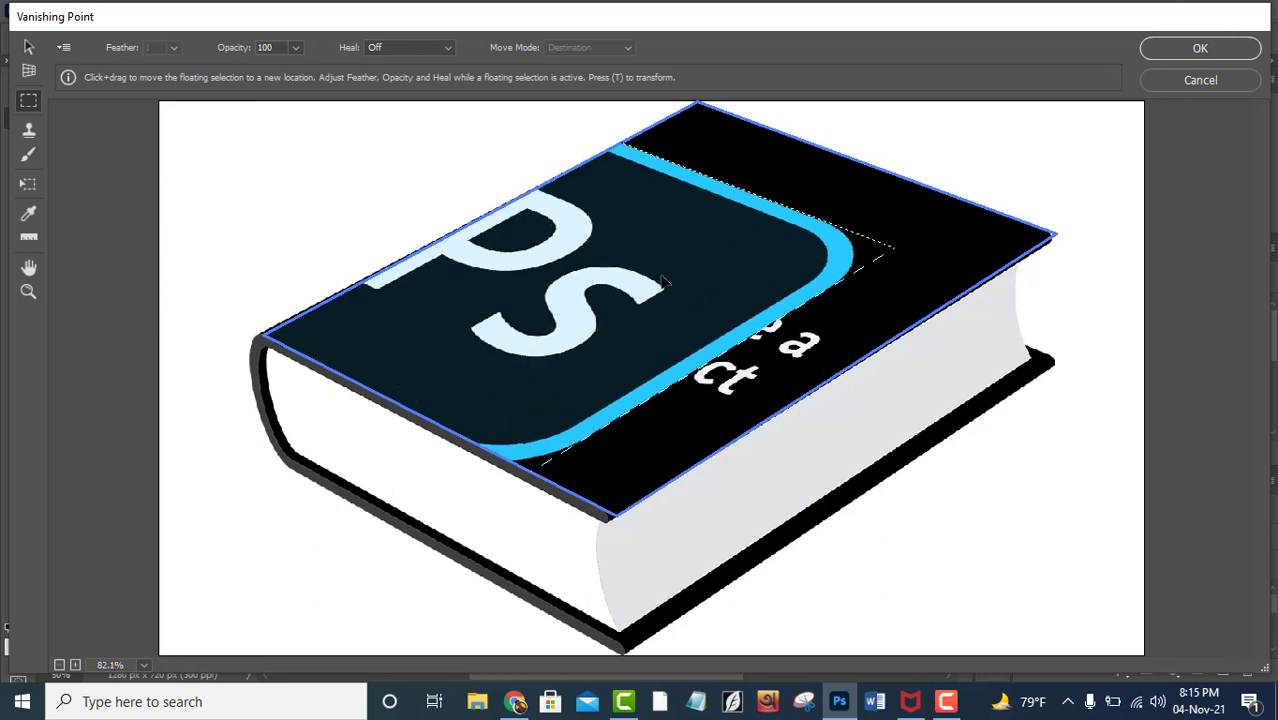
{"action": "left_click_drag", "start_coordinate": [663, 283], "coordinate": [826, 313]}
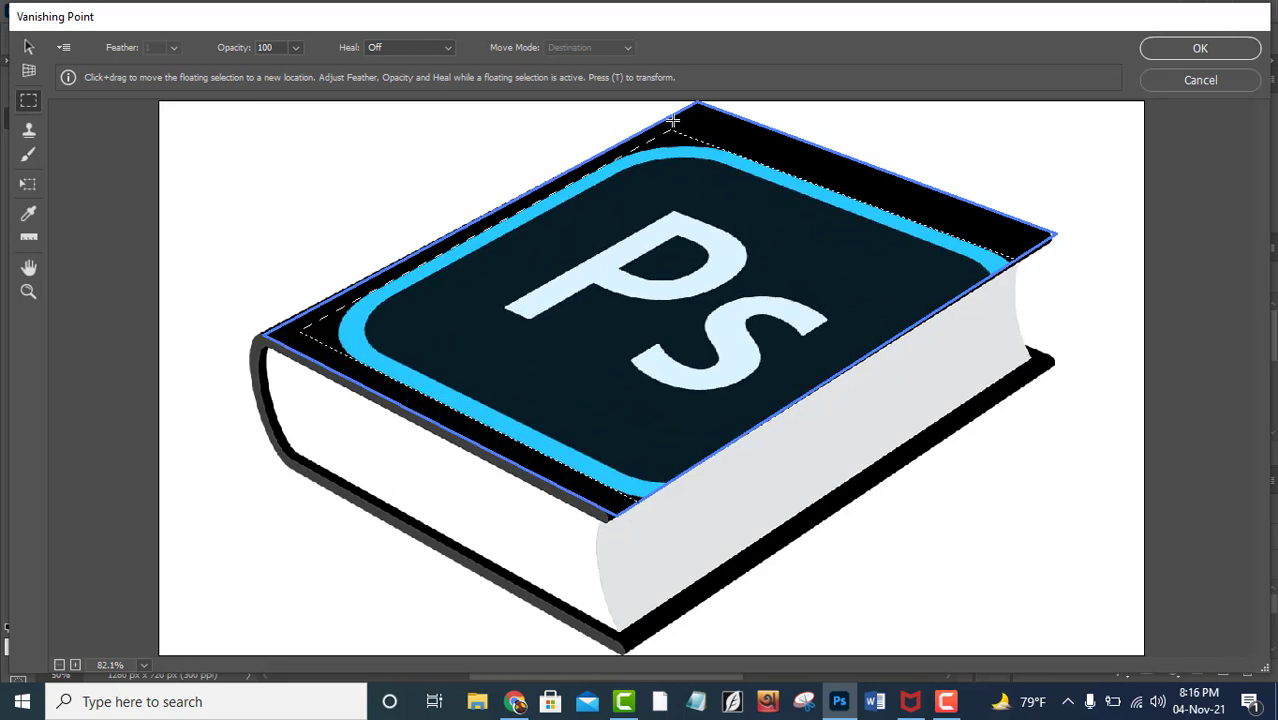
Step: Scale the logo down, place it just above the title, and apply it
{"action": "key", "text": "t"}
{"action": "mouse_move", "coordinate": [672, 121]}
{"action": "left_mouse_down"}
{"action": "mouse_move", "coordinate": [690, 400]}
{"action": "mouse_move", "coordinate": [750, 135]}
{"action": "mouse_move", "coordinate": [758, 185]}
{"action": "left_mouse_up"}
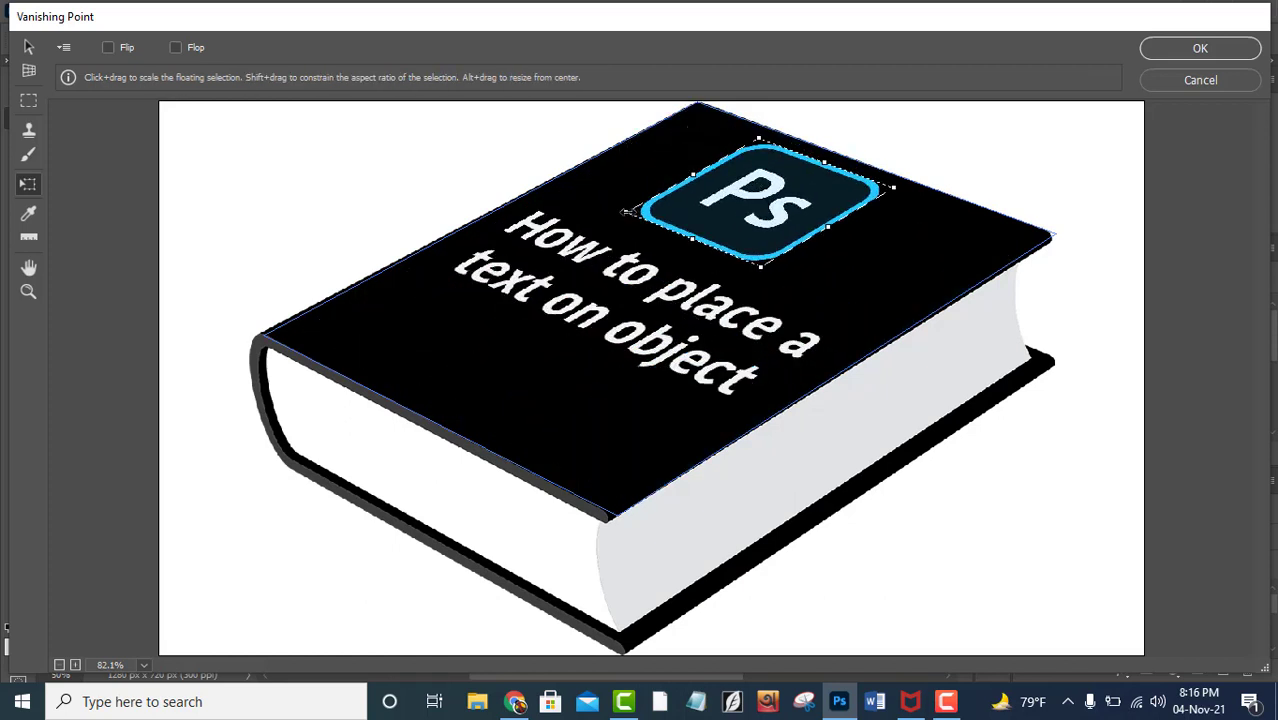
{"action": "left_click_drag", "start_coordinate": [626, 212], "coordinate": [636, 205]}
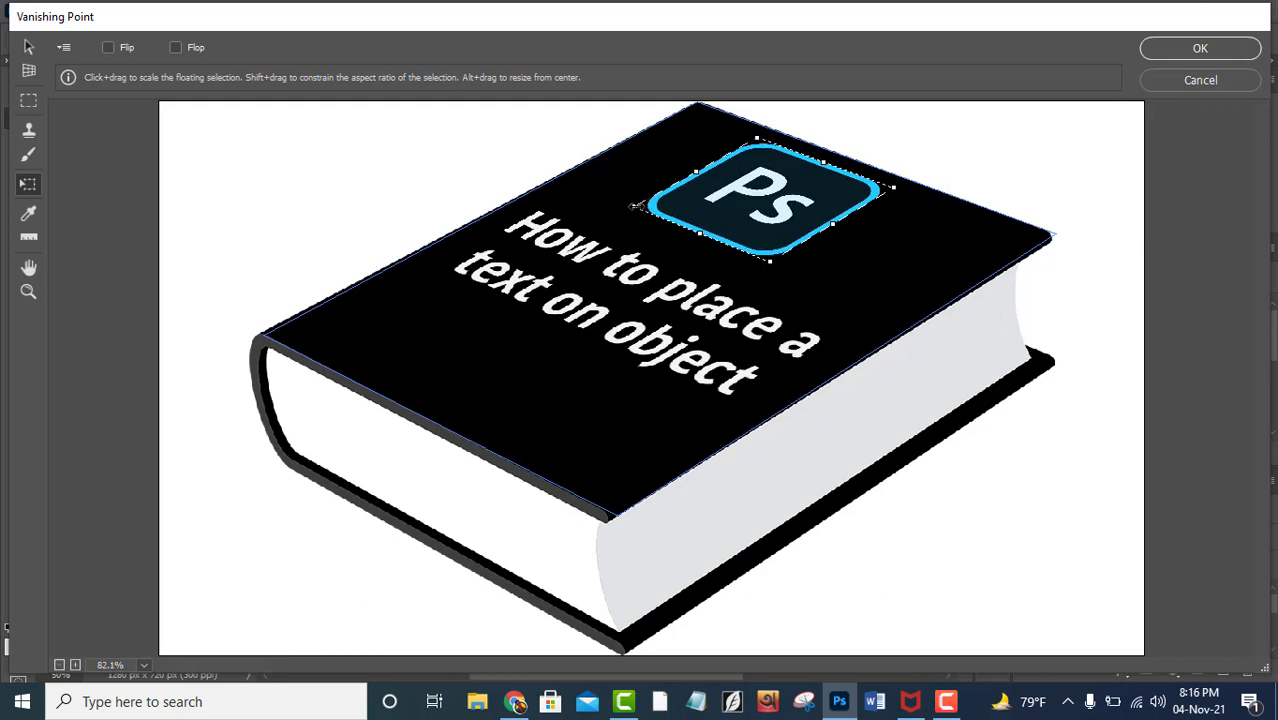
{"action": "mouse_move", "coordinate": [762, 189]}
{"action": "left_mouse_down"}
{"action": "mouse_move", "coordinate": [752, 207]}
{"action": "mouse_move", "coordinate": [762, 196]}
{"action": "mouse_move", "coordinate": [767, 208]}
{"action": "left_mouse_up"}
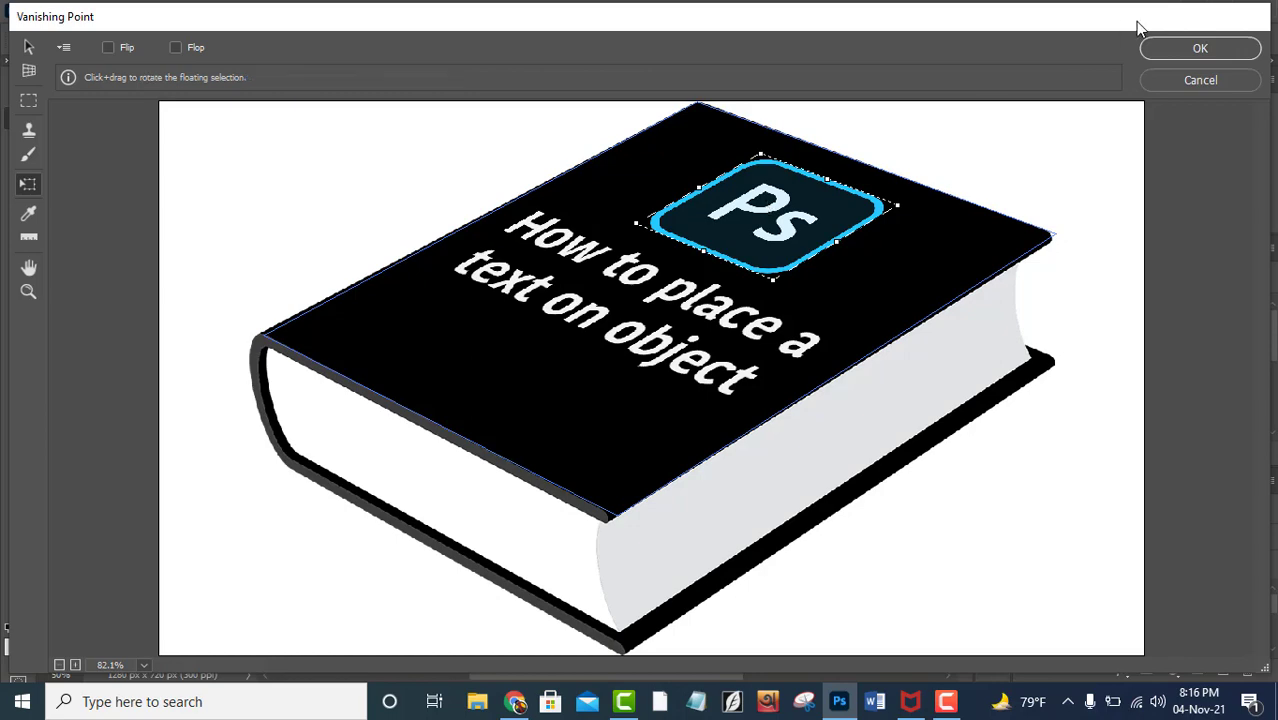
{"action": "left_click", "coordinate": [1245, 48]}
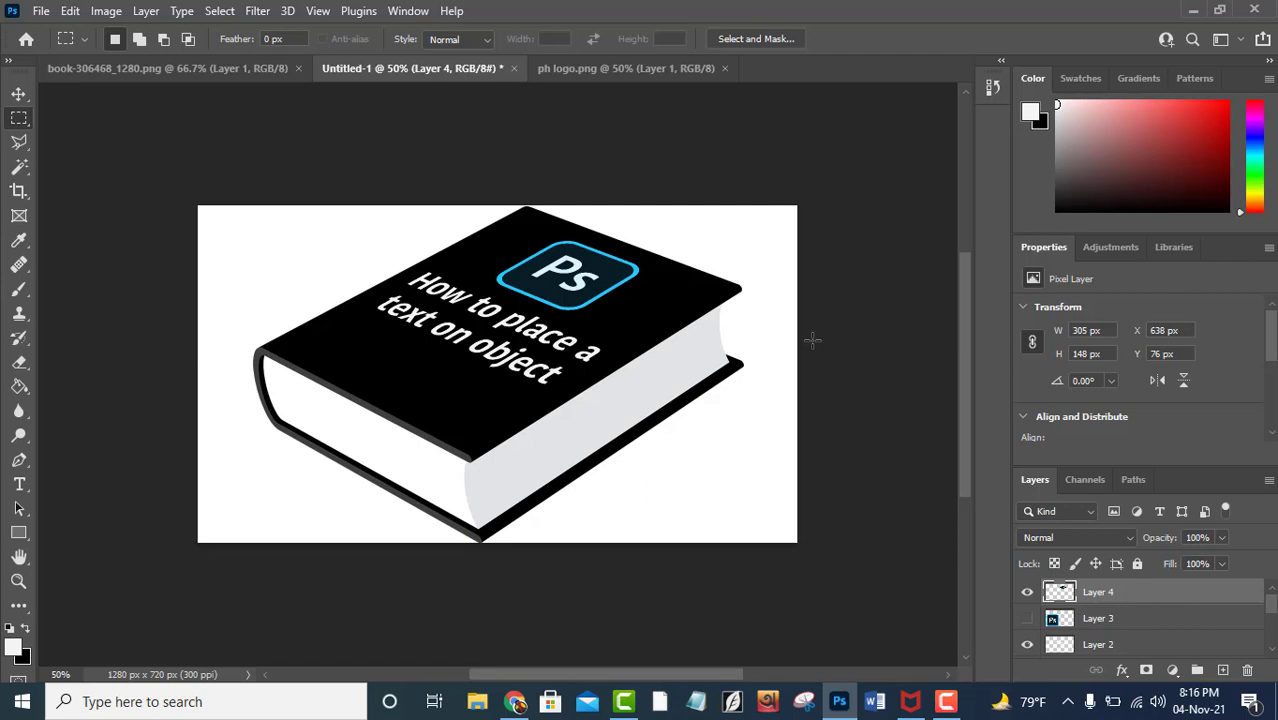
{"action": "key", "text": "ctrl+plus"}
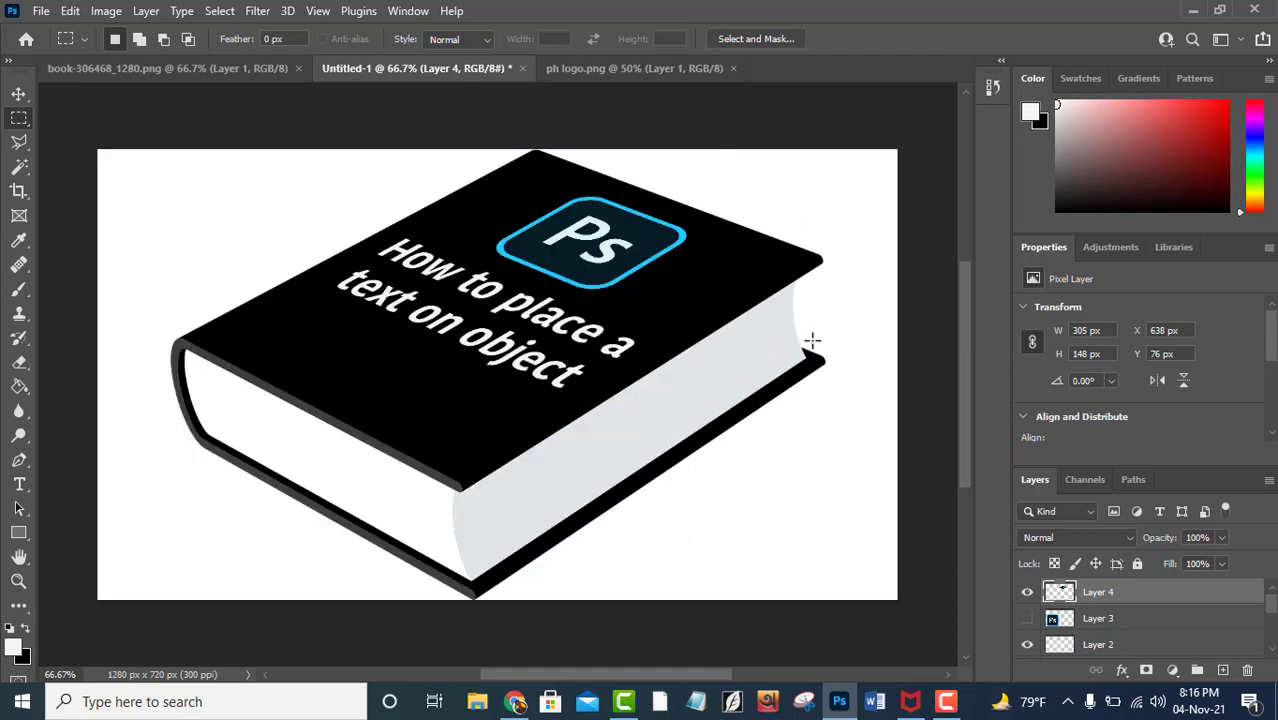
{"action": "left_click", "coordinate": [18, 93]}
{"action": "left_click", "coordinate": [125, 137]}
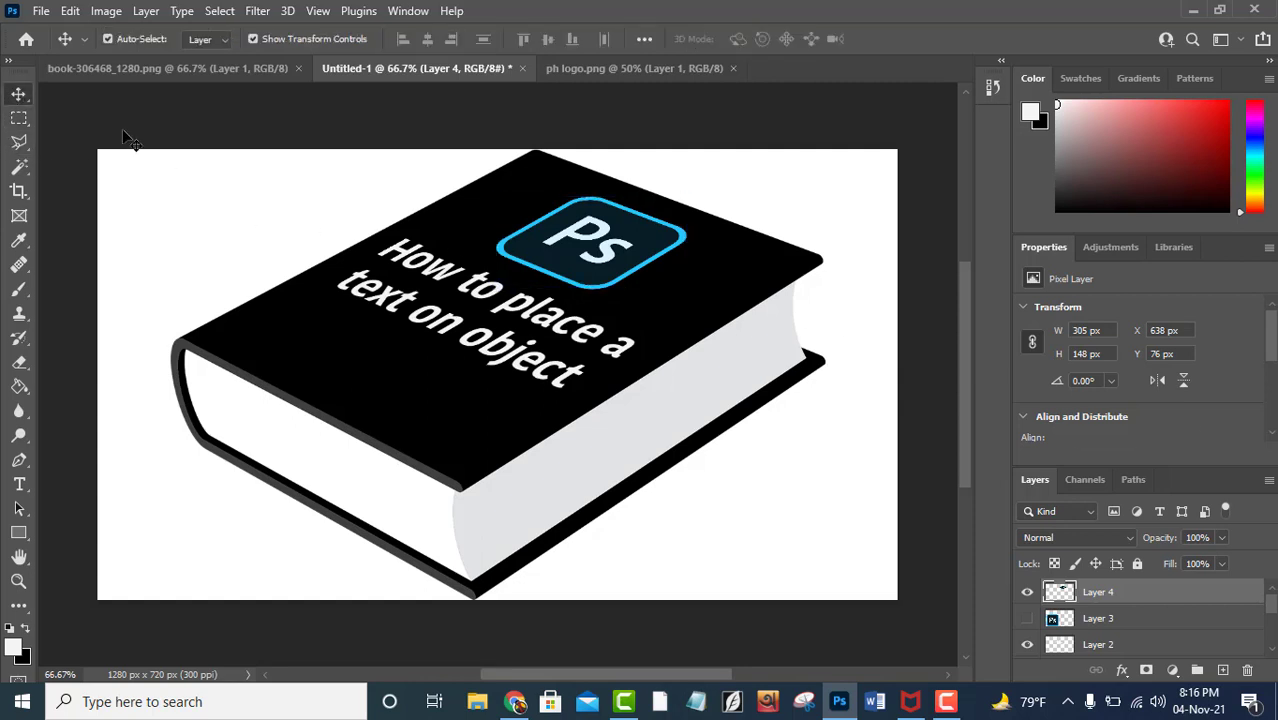